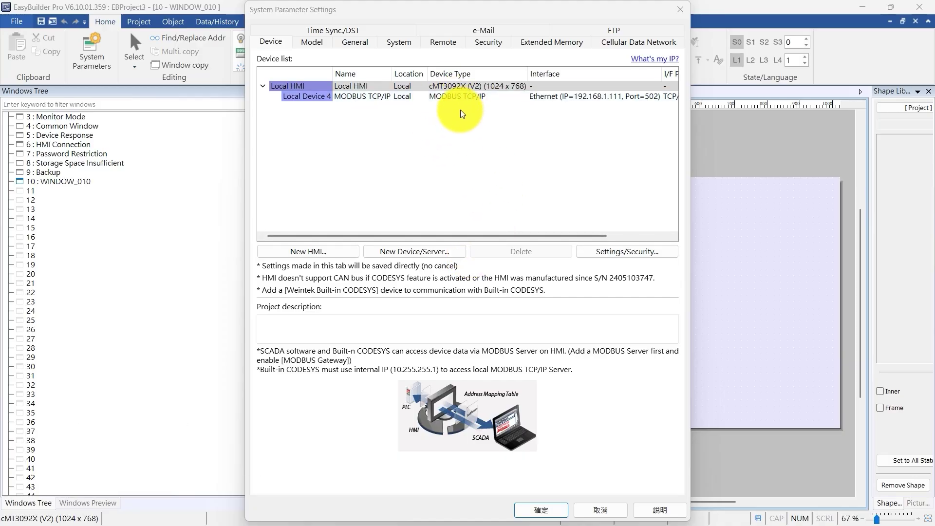
- Confirm the system parameters with the MODBUS TCP/IP device at 192.168.1.111, port 502
{"action": "left_click", "coordinate": [540, 512]}
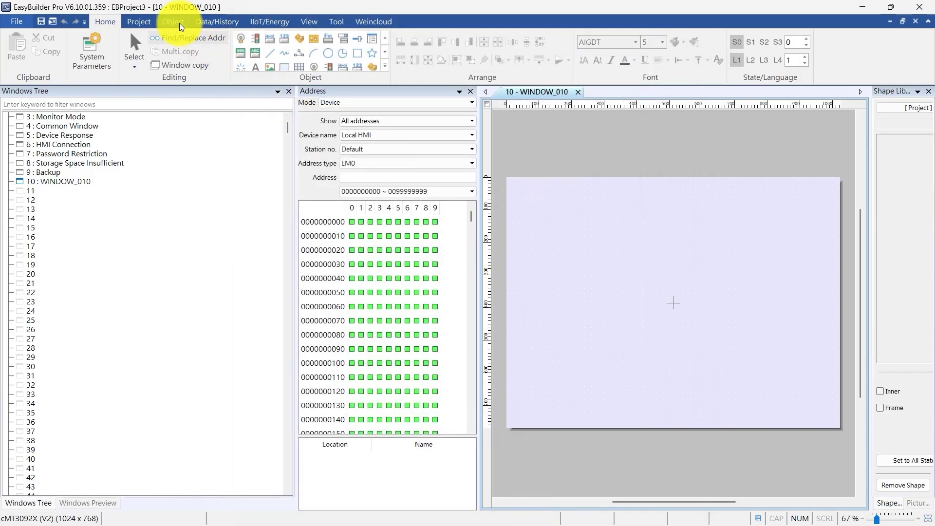
- Add a recipe named Drinks in the Recipe Database and select it
{"action": "left_click", "coordinate": [200, 23]}
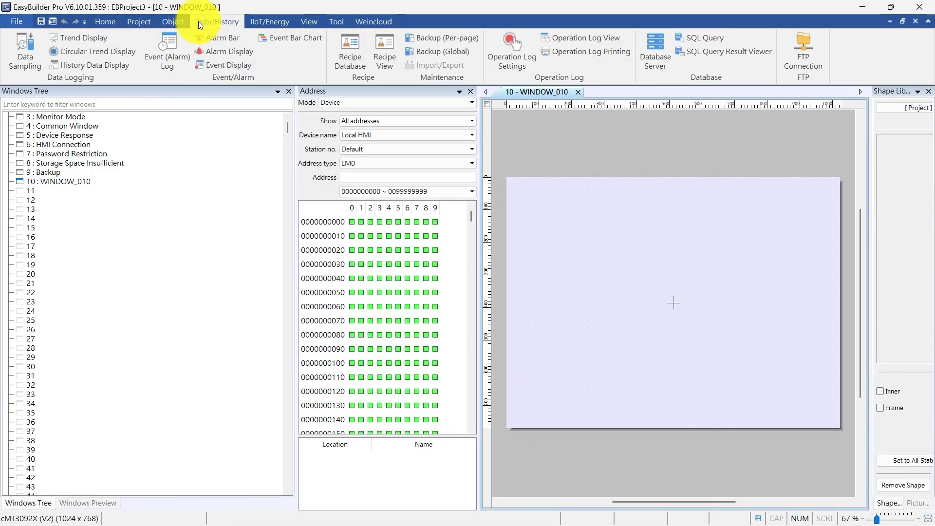
{"action": "left_click", "coordinate": [346, 52]}
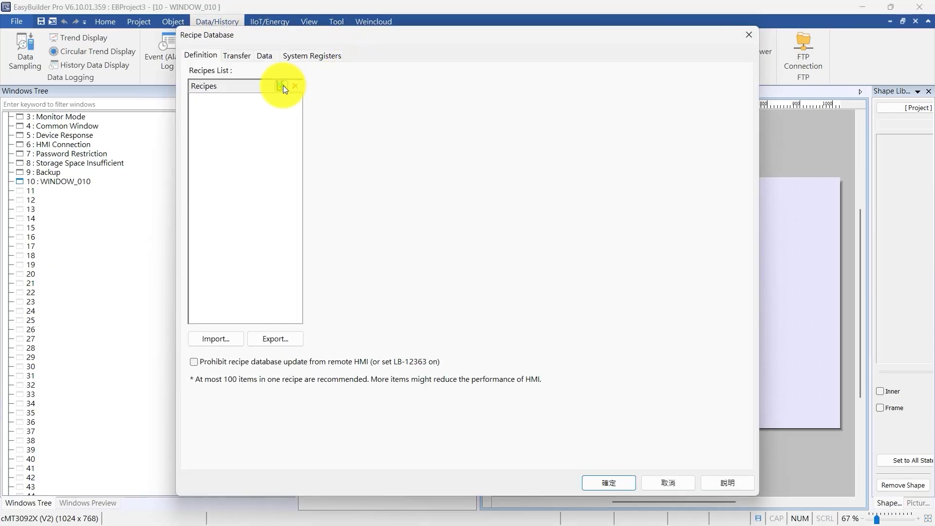
{"action": "left_click", "coordinate": [281, 86]}
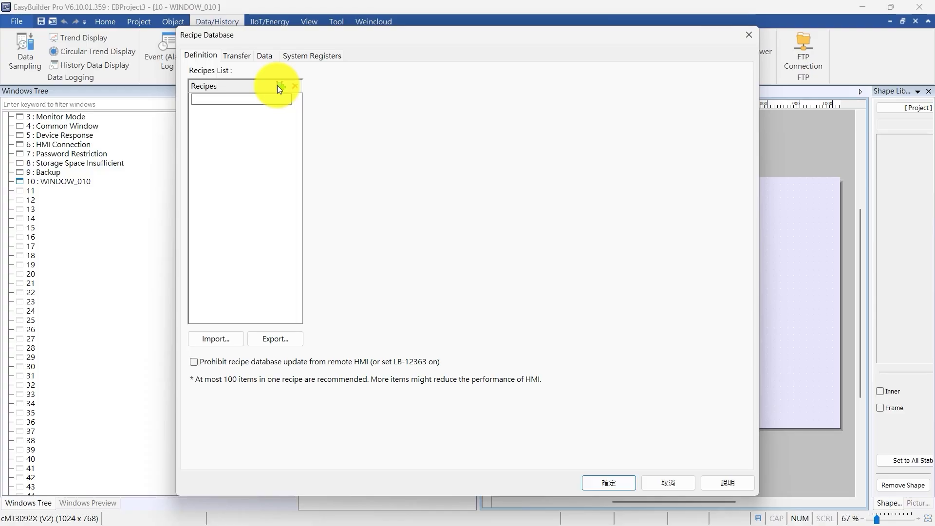
{"action": "type", "text": "Drinks"}
{"action": "left_click", "coordinate": [275, 114]}
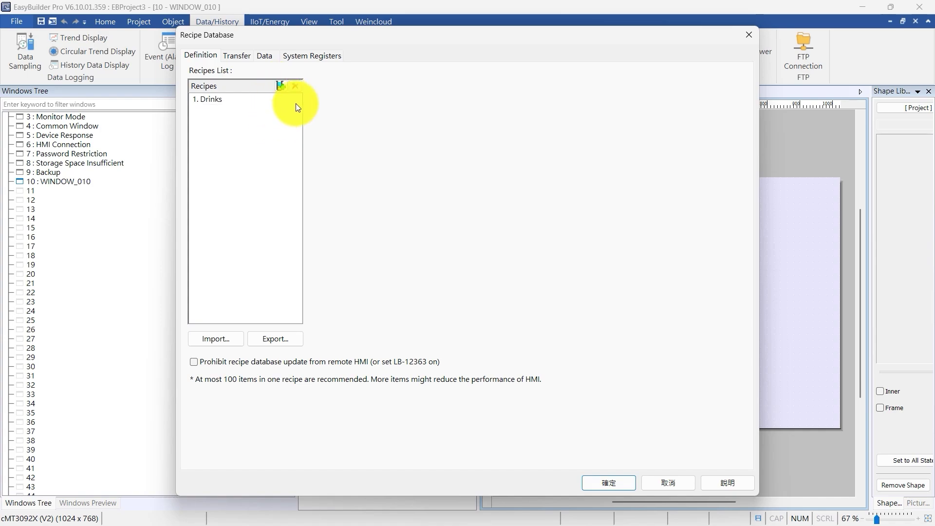
{"action": "left_click", "coordinate": [288, 102]}
- Add two items to Drinks and make the first an ASCII item named Items
{"action": "left_click", "coordinate": [578, 339]}
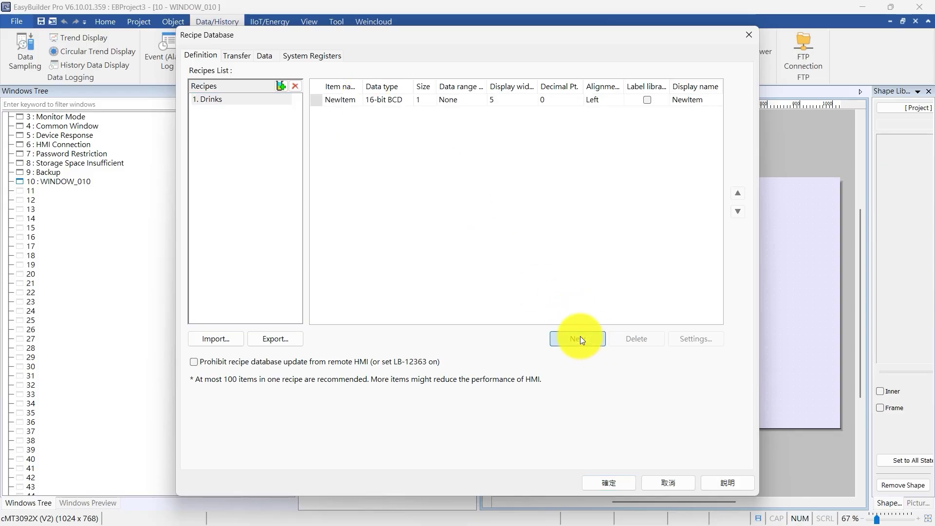
{"action": "left_click", "coordinate": [578, 339]}
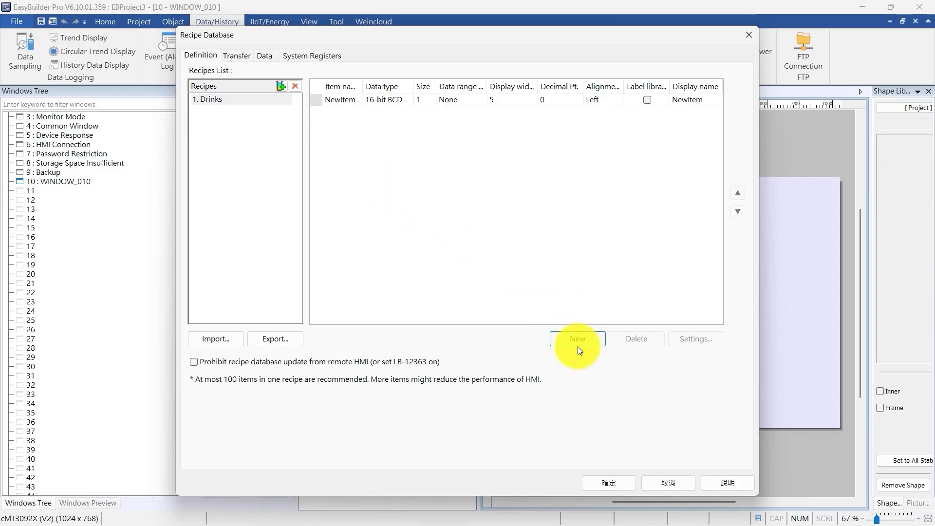
{"action": "left_click", "coordinate": [355, 99]}
{"action": "type", "text": "Items"}
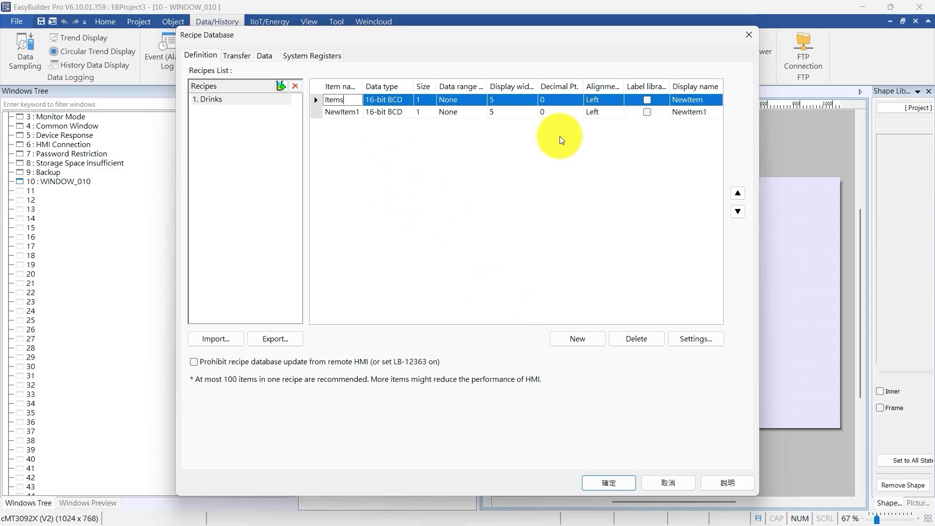
{"action": "left_click", "coordinate": [390, 100]}
{"action": "left_click", "coordinate": [409, 99]}
{"action": "left_click", "coordinate": [385, 241]}
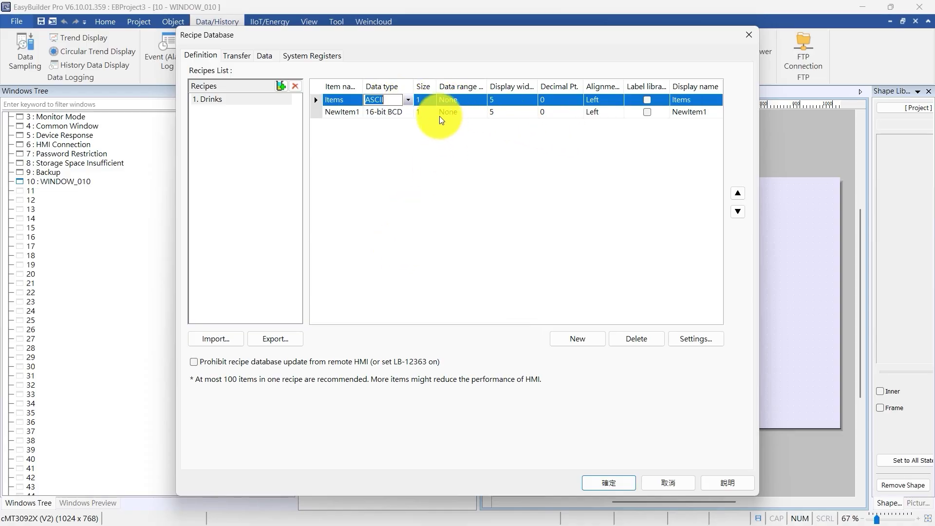
- Rename the second item Prices with data type 16-bit Unsigned
{"action": "left_click", "coordinate": [358, 112]}
{"action": "double_click", "coordinate": [358, 111]}
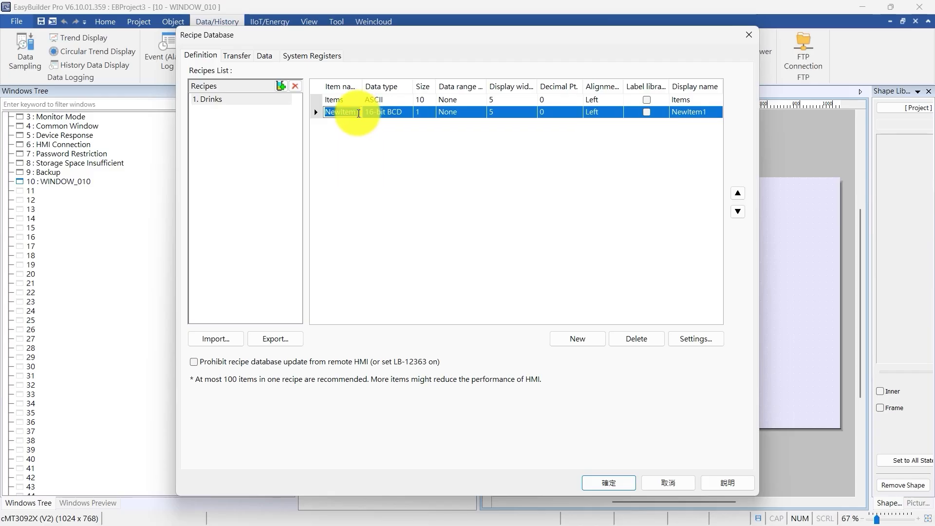
{"action": "type", "text": "Prices"}
{"action": "left_click", "coordinate": [385, 112]}
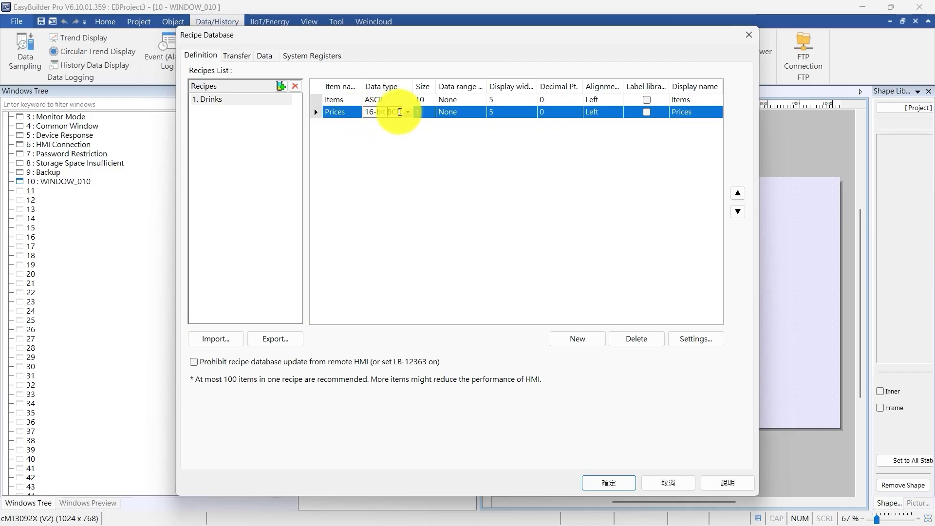
{"action": "left_click", "coordinate": [408, 112]}
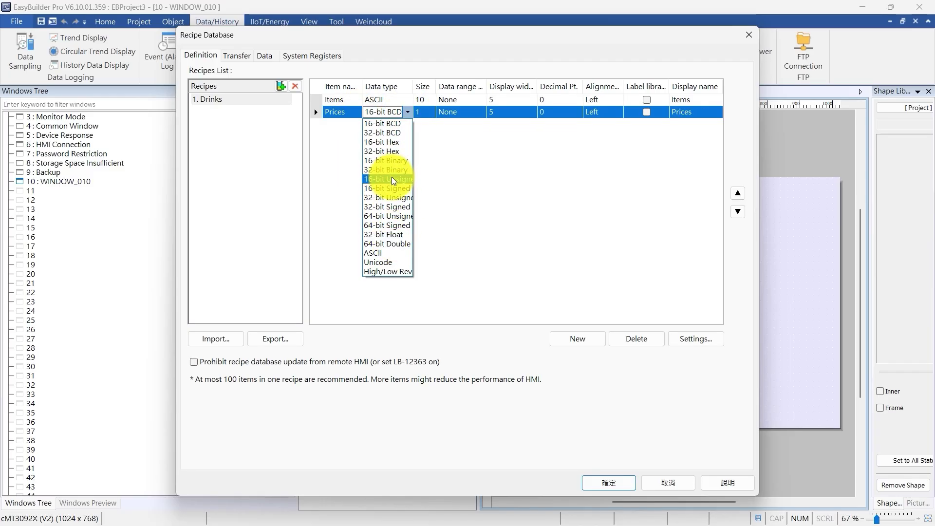
{"action": "left_click", "coordinate": [393, 179]}
{"action": "left_click", "coordinate": [378, 170]}
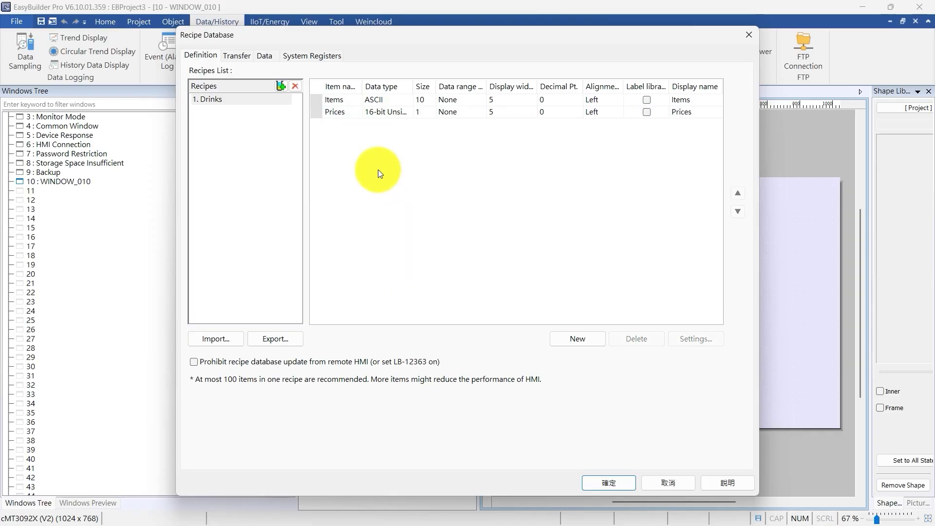
{"action": "left_click", "coordinate": [235, 57]}
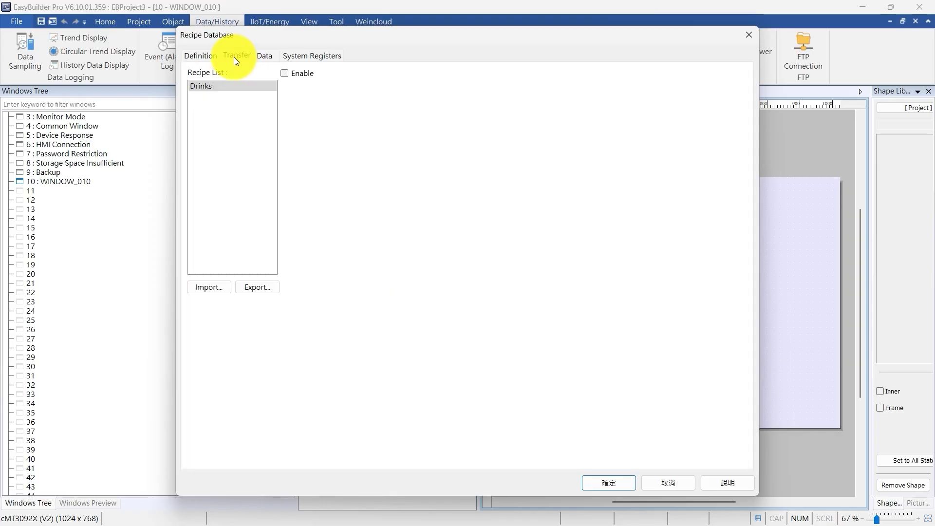
- Enable transfer to individual addresses and map Items to MODBUS TCP/IP 3x-1
{"action": "left_click", "coordinate": [289, 73]}
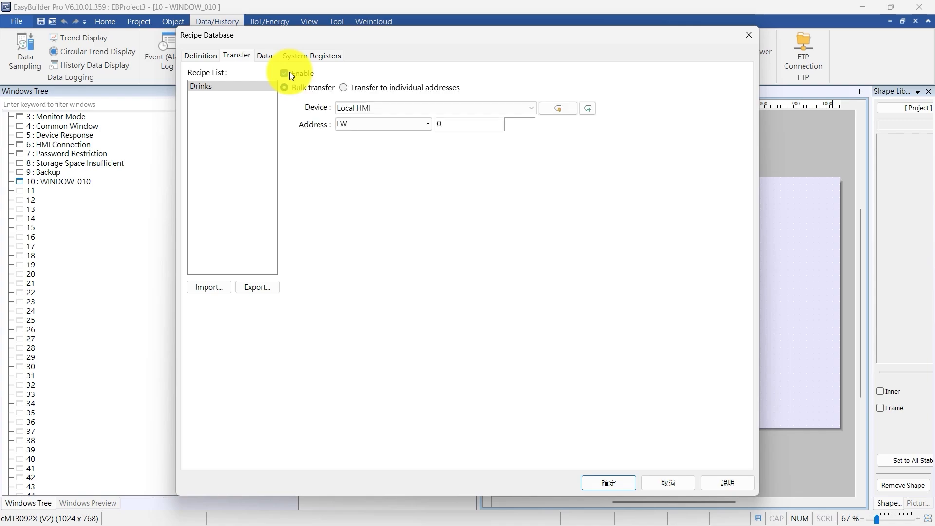
{"action": "left_click", "coordinate": [374, 90]}
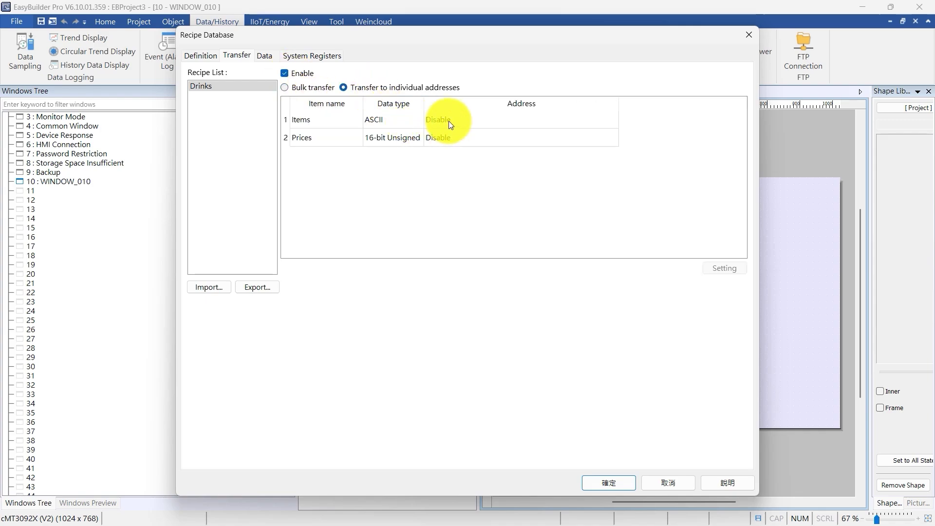
{"action": "left_click", "coordinate": [475, 122]}
{"action": "double_click", "coordinate": [478, 121]}
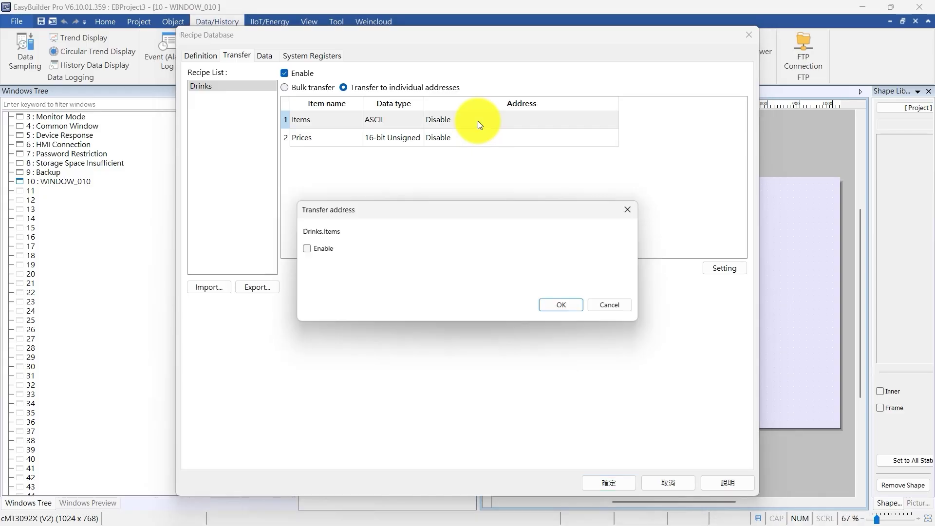
{"action": "left_click", "coordinate": [316, 251]}
{"action": "left_click", "coordinate": [438, 267]}
{"action": "left_click", "coordinate": [432, 284]}
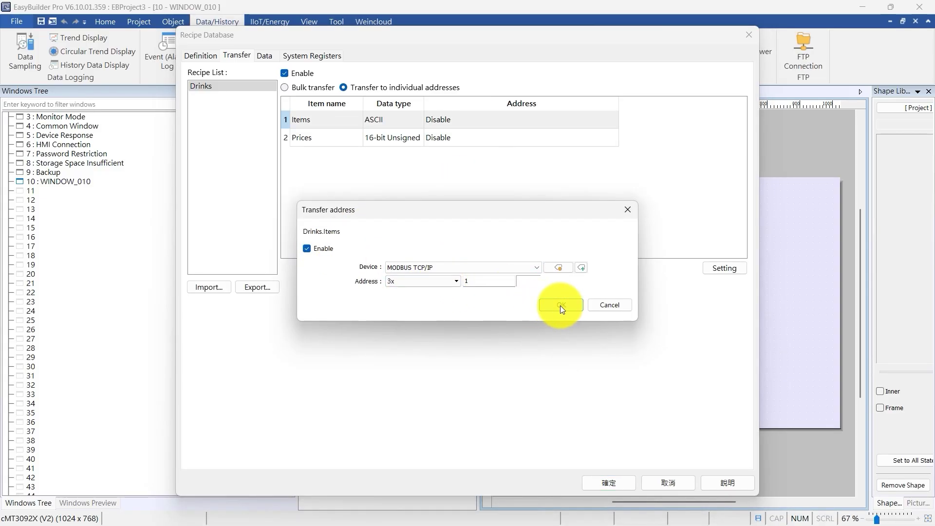
{"action": "left_click", "coordinate": [561, 304]}
- Map the Prices item to MODBUS TCP/IP address 3x-50
{"action": "left_click", "coordinate": [504, 138]}
{"action": "double_click", "coordinate": [504, 139]}
{"action": "left_click", "coordinate": [317, 249]}
{"action": "left_click", "coordinate": [438, 267]}
{"action": "left_click", "coordinate": [440, 282]}
{"action": "double_click", "coordinate": [474, 283]}
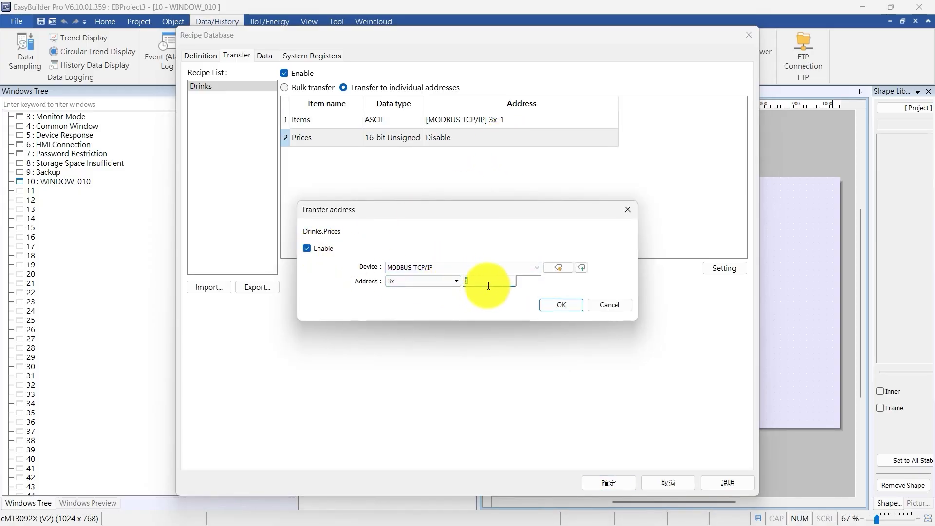
{"action": "type", "text": "50"}
{"action": "left_click", "coordinate": [561, 304]}
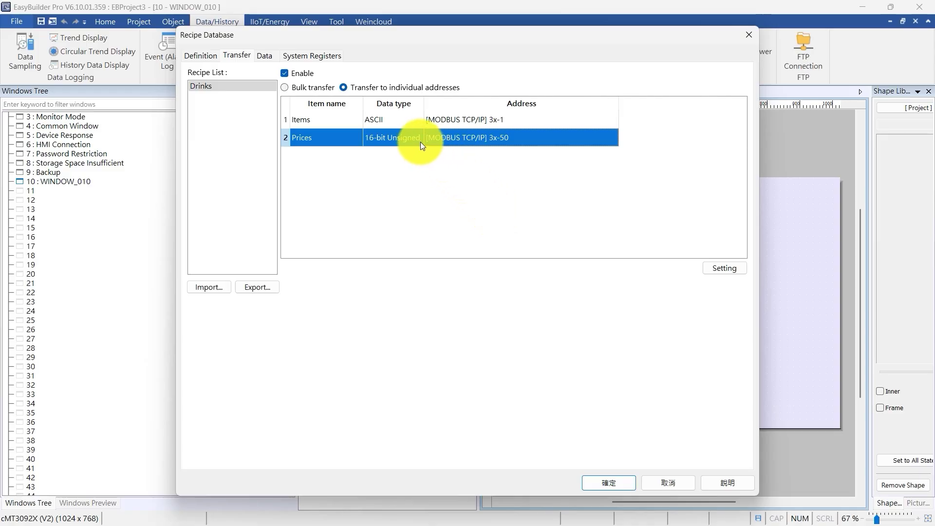
- Enter two Drinks records on the Data tab: Coffee at 80 and Tea at 50
{"action": "left_click", "coordinate": [270, 54]}
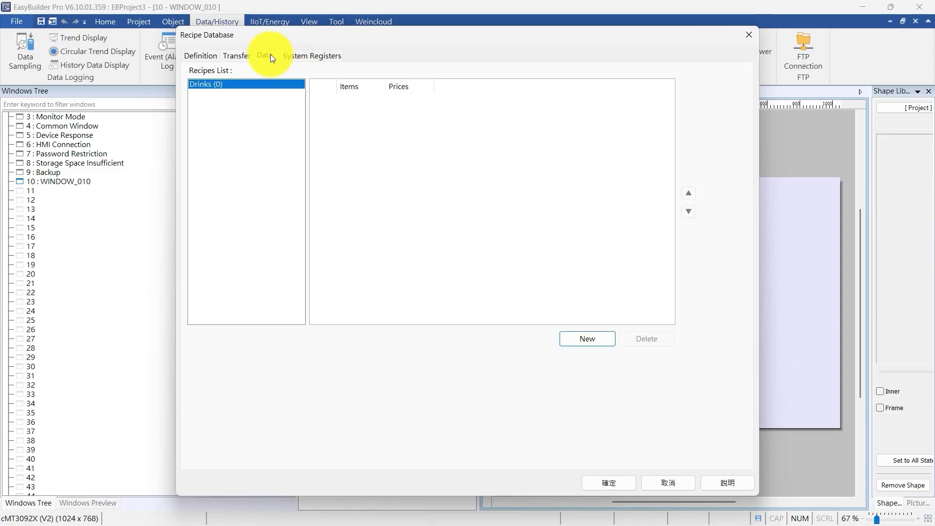
{"action": "left_click", "coordinate": [596, 338]}
{"action": "left_click", "coordinate": [596, 337]}
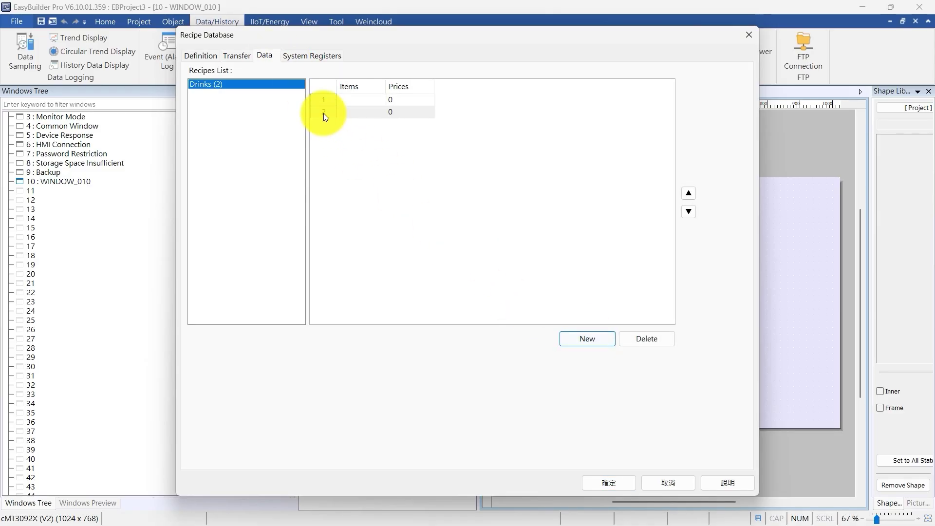
{"action": "left_click", "coordinate": [355, 102]}
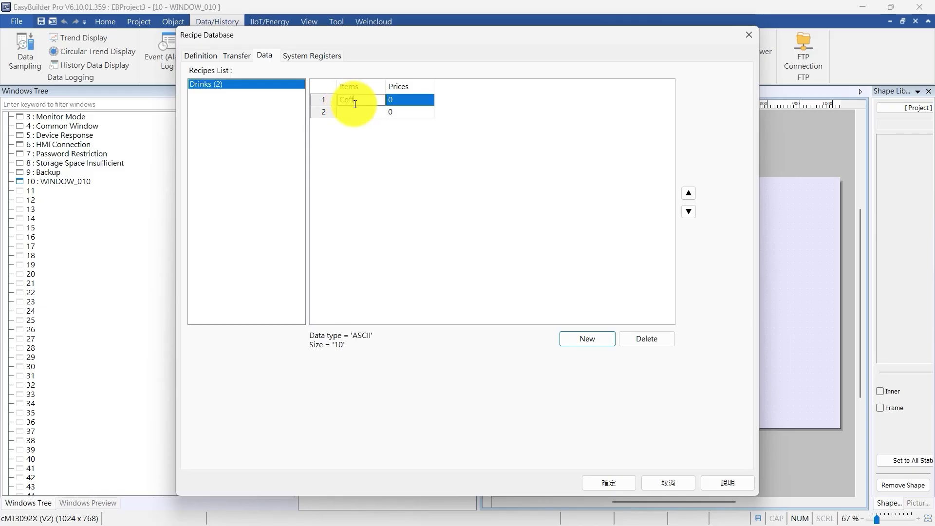
{"action": "type", "text": "Coffee"}
{"action": "left_click", "coordinate": [389, 100]}
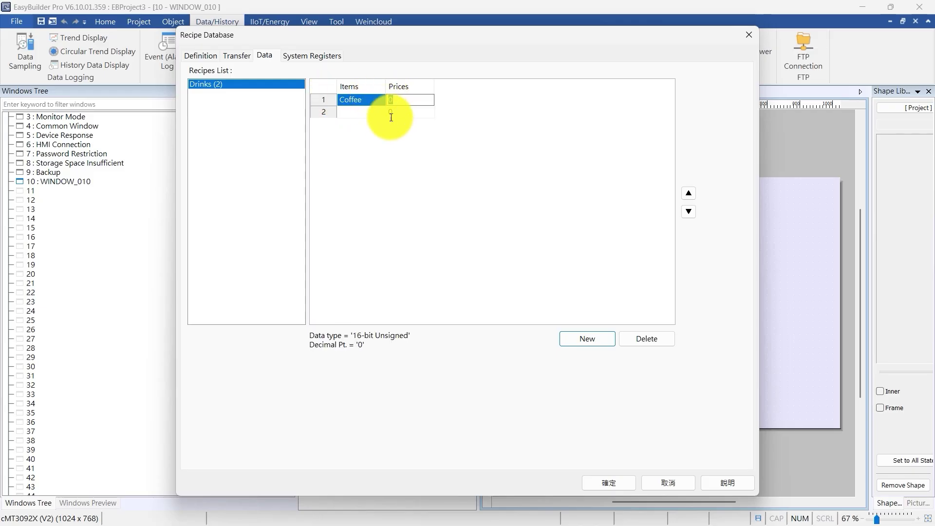
{"action": "left_click", "coordinate": [366, 112]}
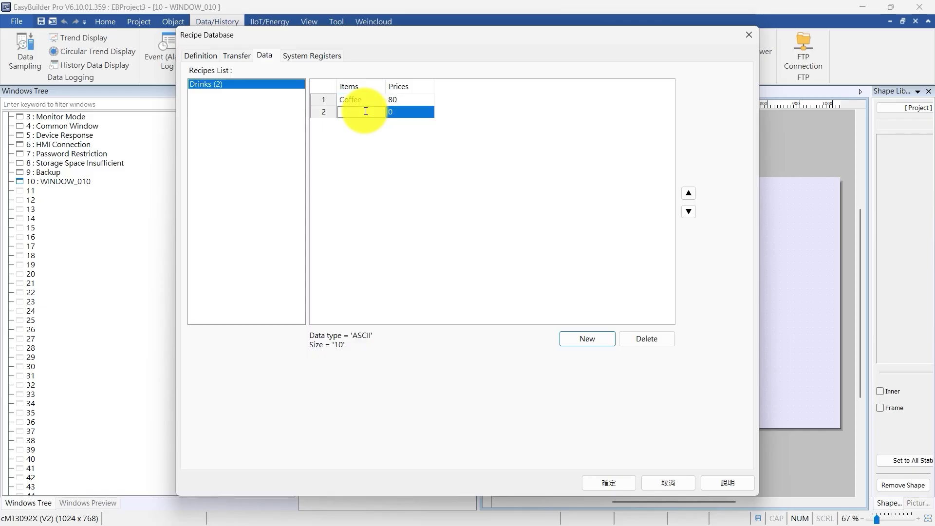
{"action": "type", "text": "Tea"}
{"action": "left_click", "coordinate": [387, 112]}
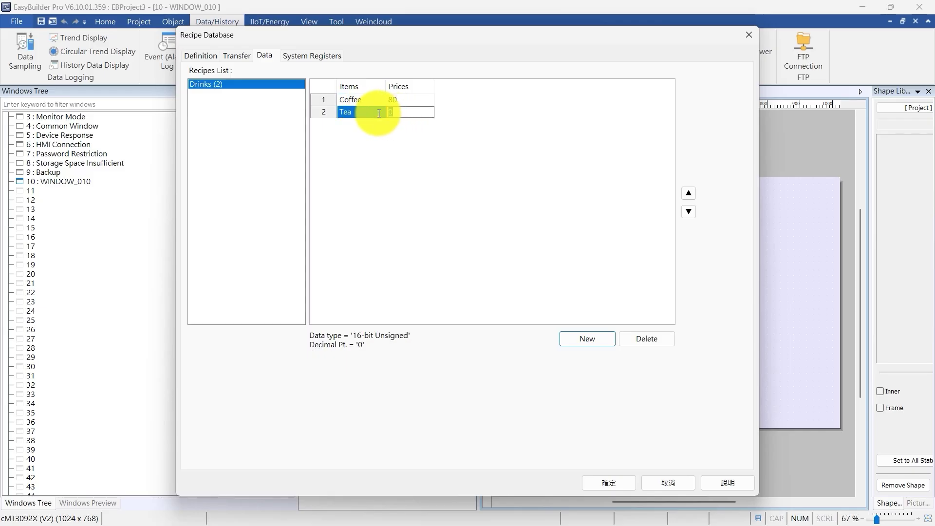
{"action": "type", "text": "50"}
{"action": "left_click", "coordinate": [417, 148]}
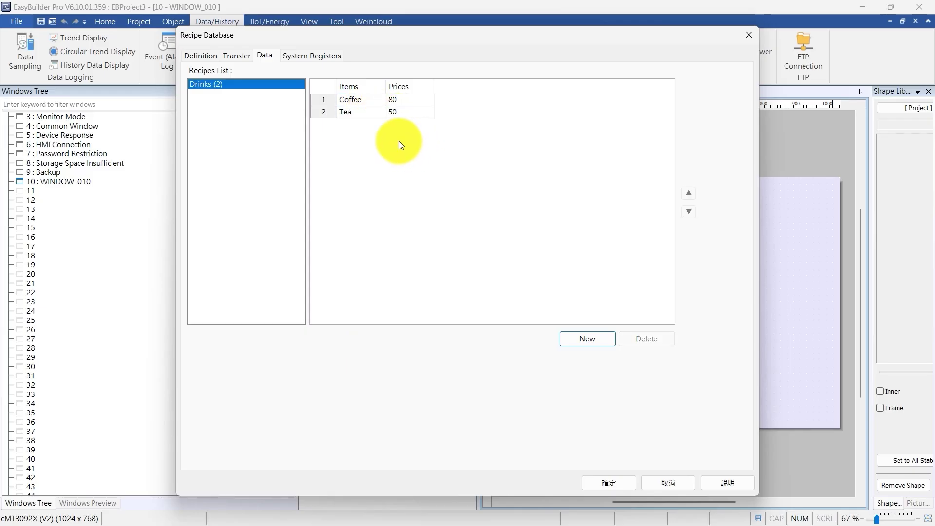
{"action": "left_click", "coordinate": [309, 57]}
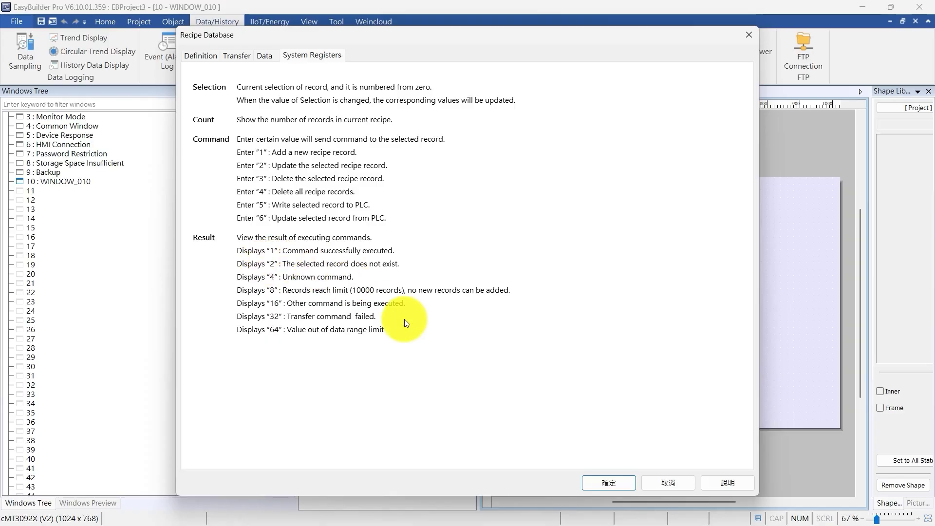
- Close the Recipe Database after reviewing the Selection, Count, Command and Result registers
{"action": "left_click", "coordinate": [610, 483]}
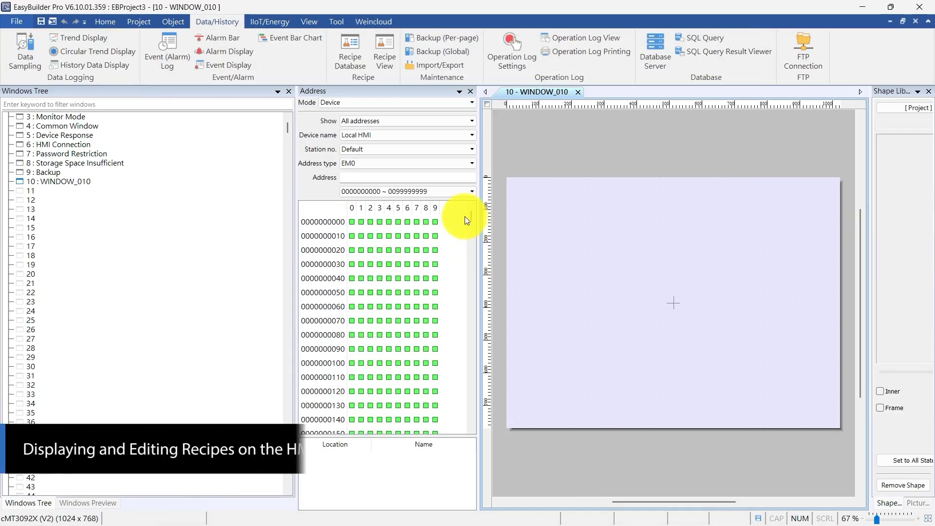
- Insert a Recipe View of Drinks and resize it to 460 by 260 at the upper left
{"action": "left_click", "coordinate": [383, 54]}
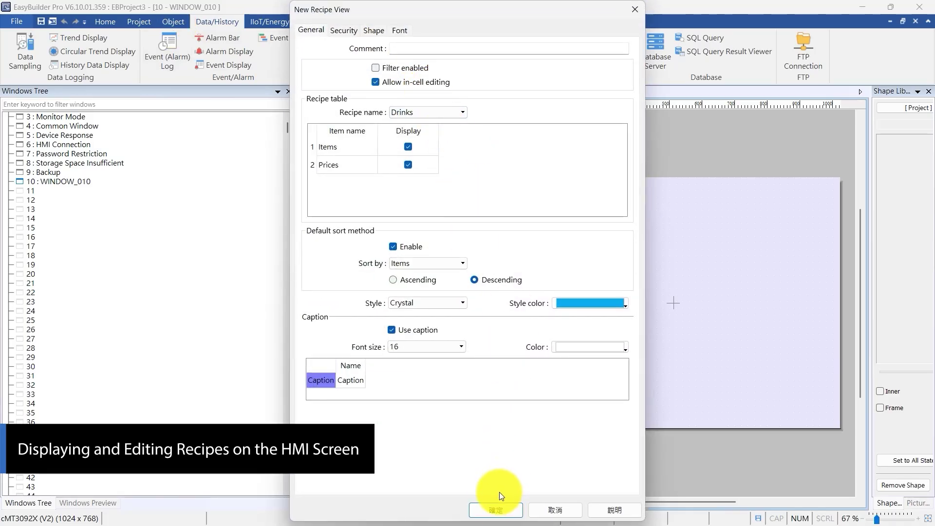
{"action": "left_click", "coordinate": [496, 510]}
{"action": "left_click", "coordinate": [565, 222]}
{"action": "left_click_drag", "start_coordinate": [619, 257], "coordinate": [670, 276]}
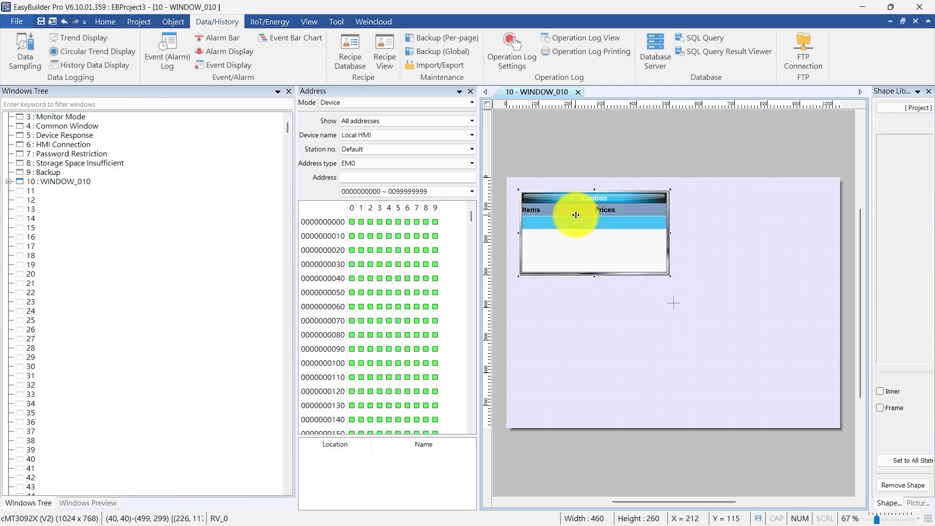
{"action": "left_click", "coordinate": [178, 22]}
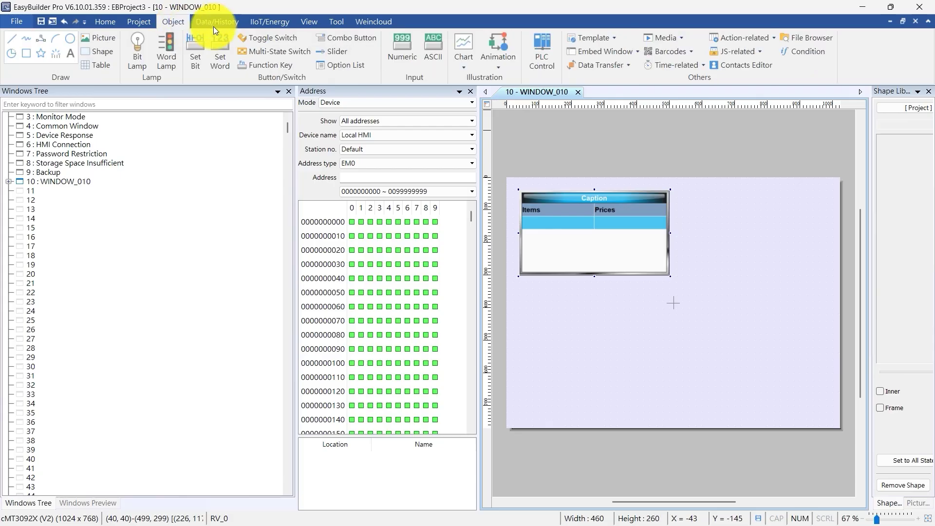
- Place a numeric field linked to the Local HMI RECIPE Drinks Selection register at the top right
{"action": "left_click", "coordinate": [399, 46]}
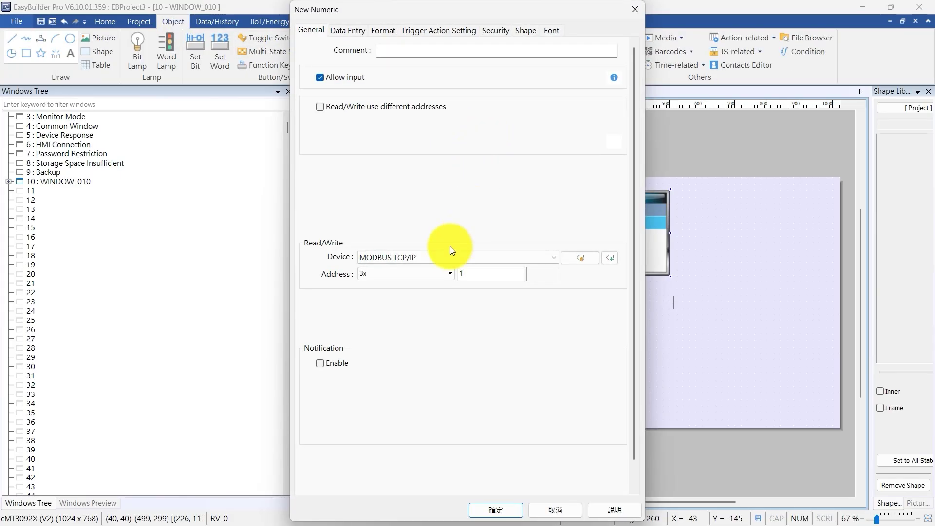
{"action": "left_click", "coordinate": [439, 256]}
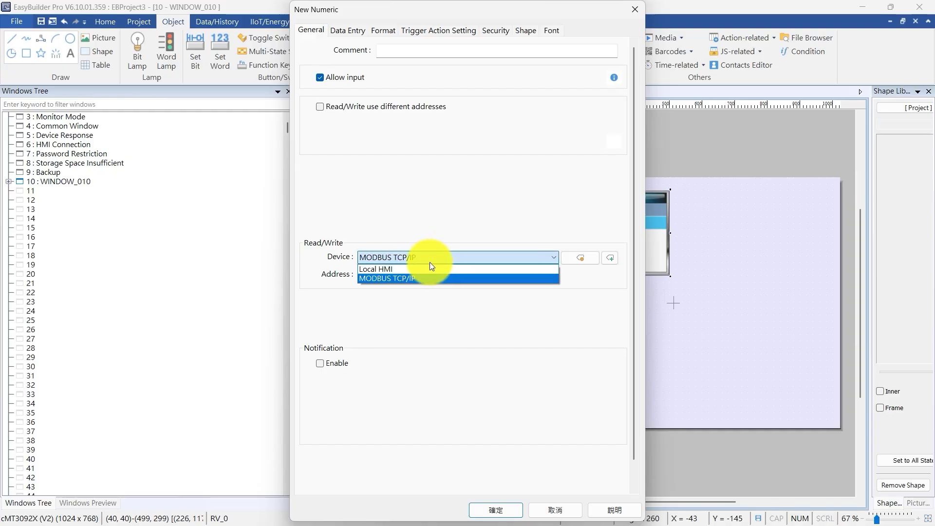
{"action": "left_click", "coordinate": [422, 268]}
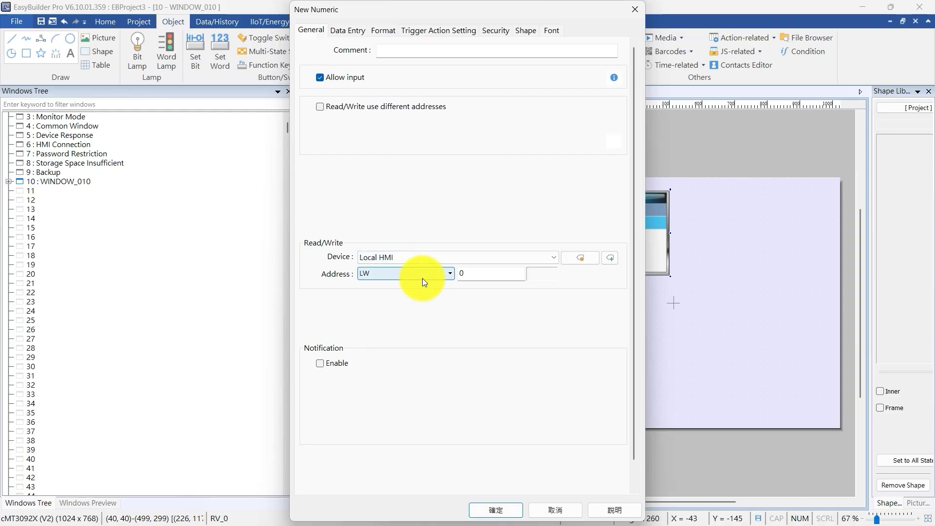
{"action": "left_click", "coordinate": [436, 277]}
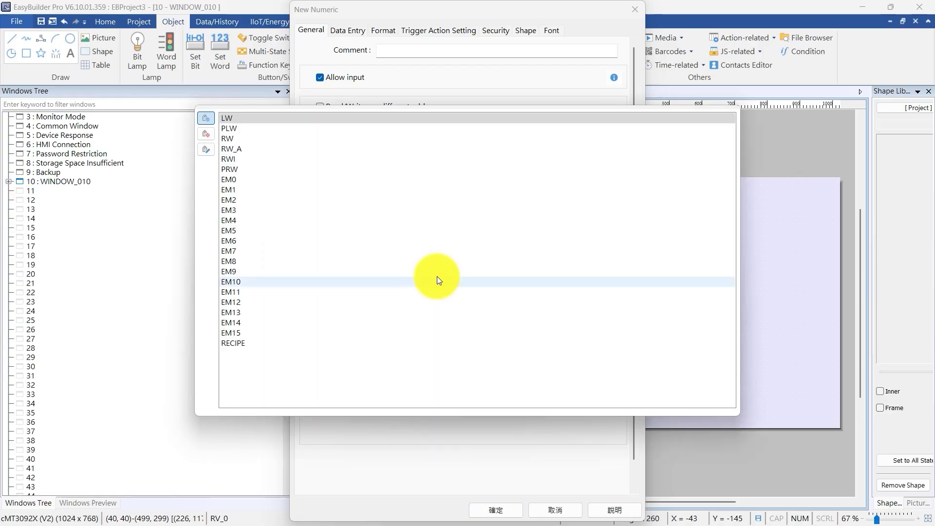
{"action": "left_click", "coordinate": [330, 342]}
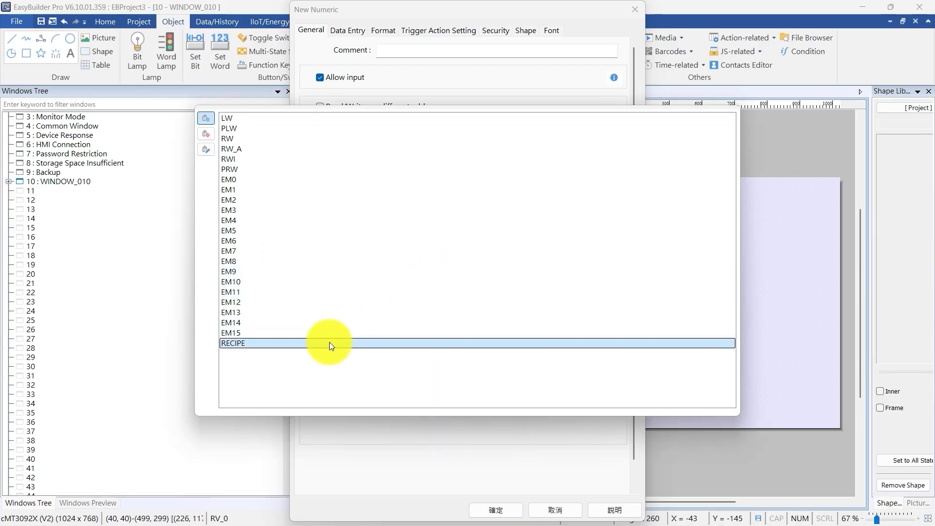
{"action": "left_click", "coordinate": [496, 510]}
{"action": "left_click", "coordinate": [727, 197]}
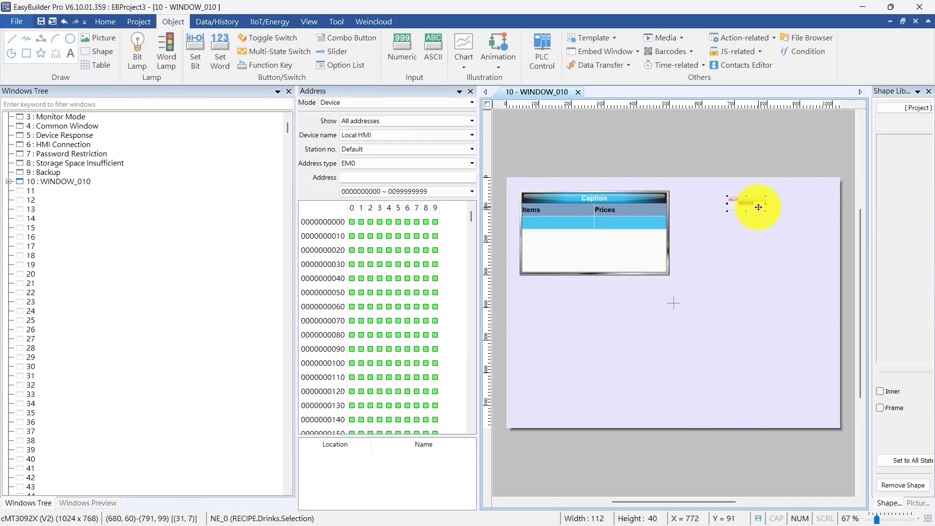
- Add a Drinks Result numeric field and place the Prices field below the text field
{"action": "left_click", "coordinate": [503, 276]}
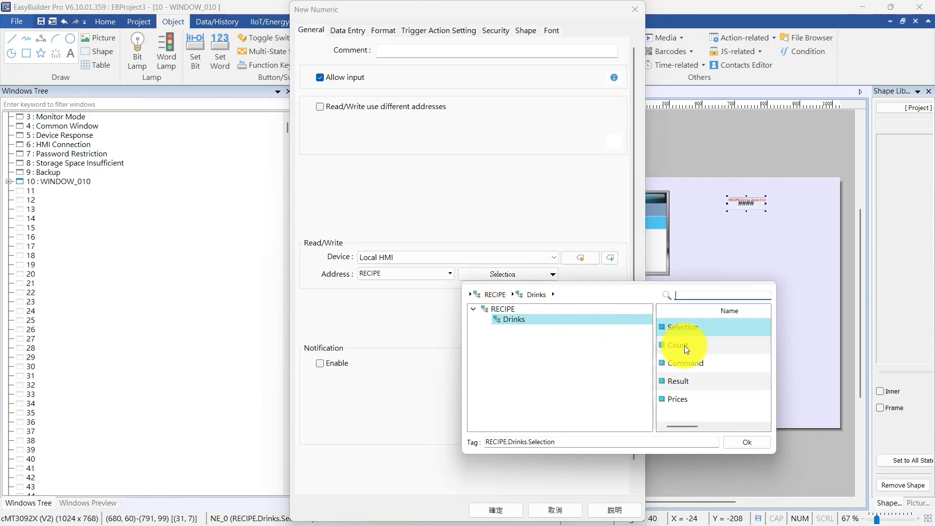
{"action": "left_click", "coordinate": [699, 383]}
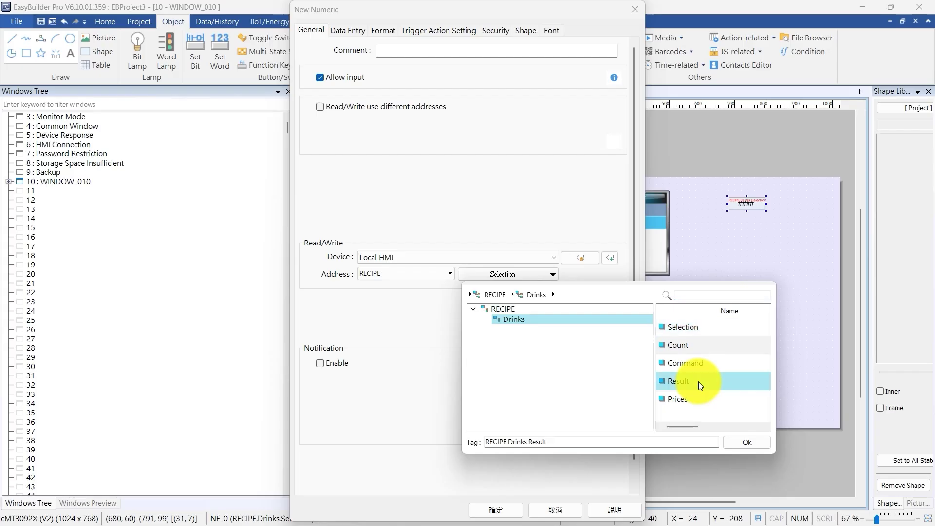
{"action": "left_click", "coordinate": [739, 442]}
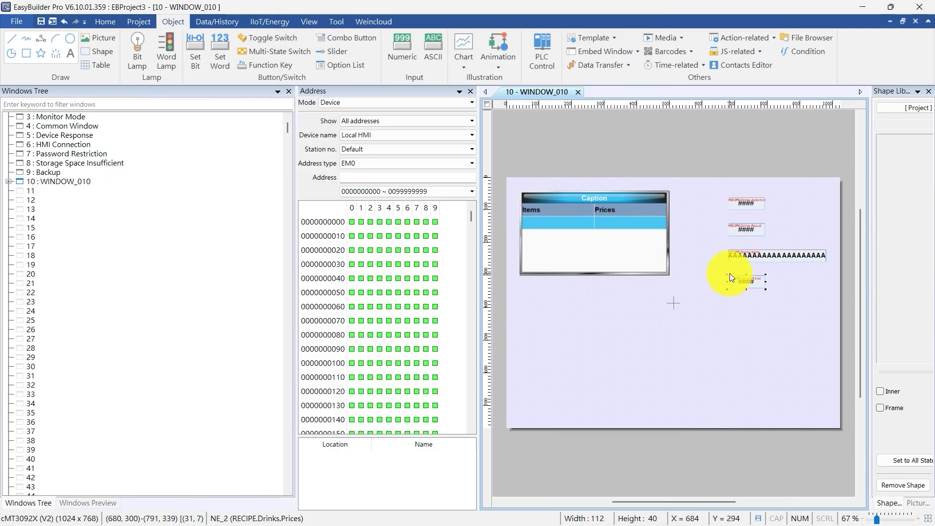
{"action": "left_click", "coordinate": [728, 276]}
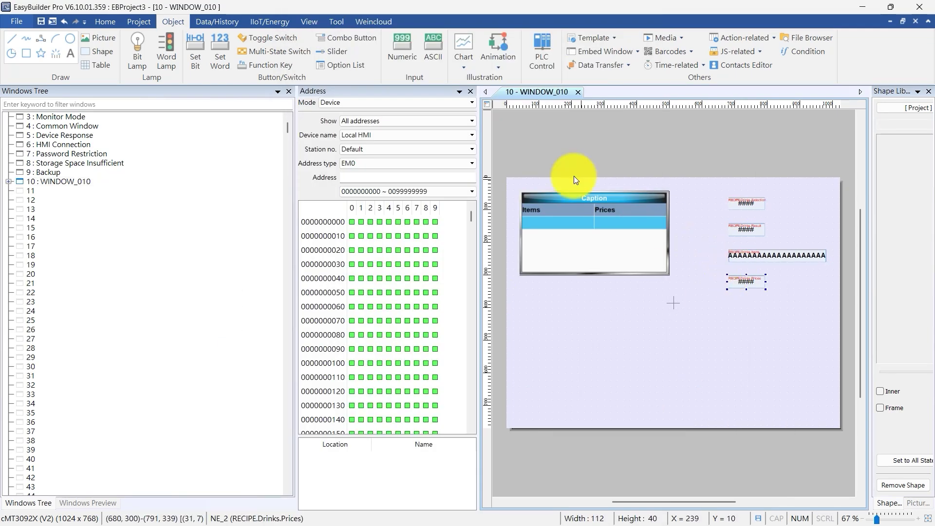
{"action": "left_click", "coordinate": [219, 59]}
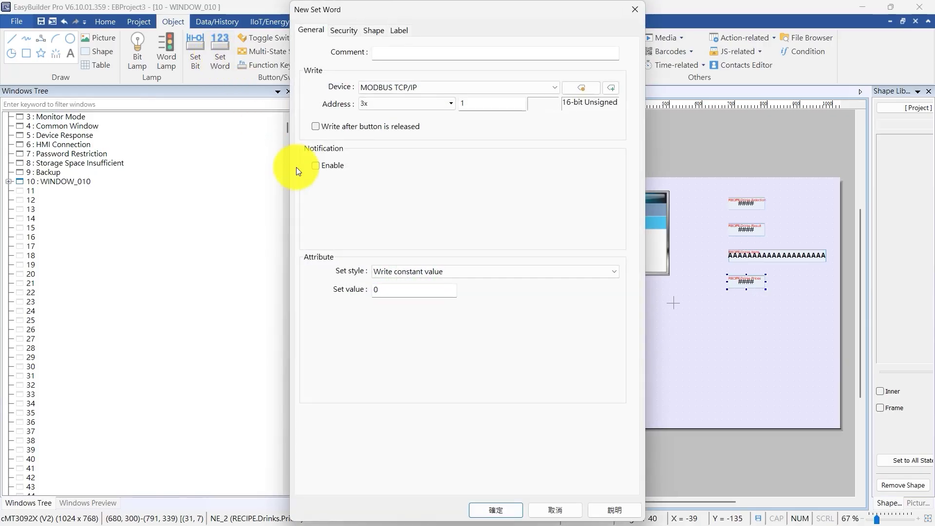
- Point the Set Word button at the Local HMI RECIPE Drinks Command register
{"action": "left_click", "coordinate": [422, 90]}
{"action": "left_click", "coordinate": [417, 95]}
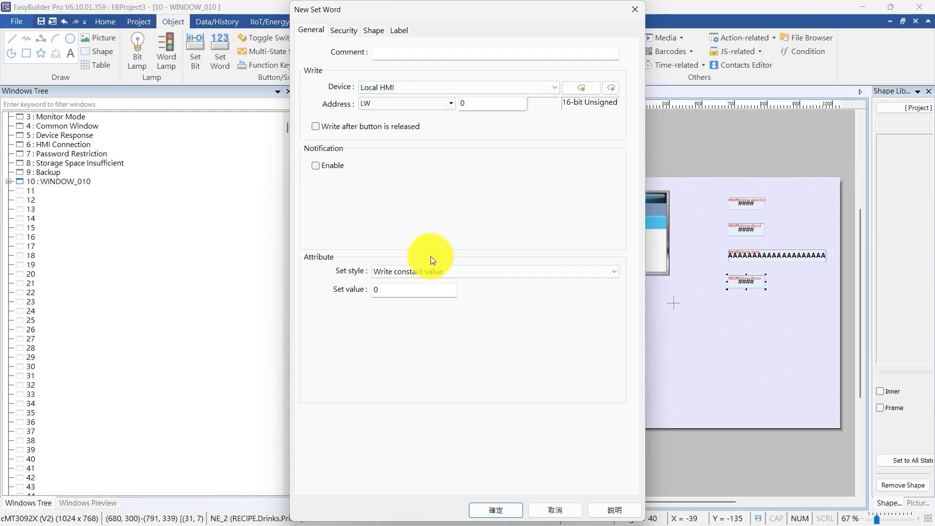
{"action": "left_click", "coordinate": [439, 104]}
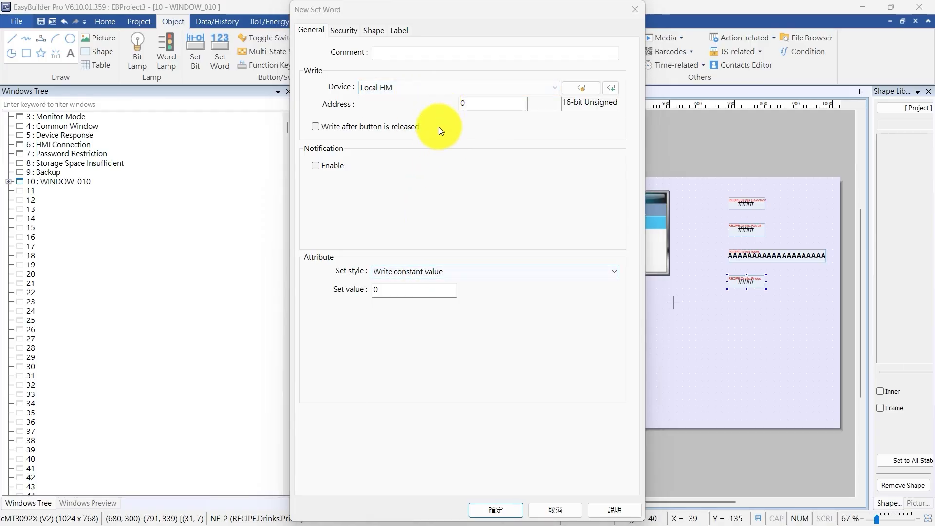
{"action": "left_click", "coordinate": [416, 347]}
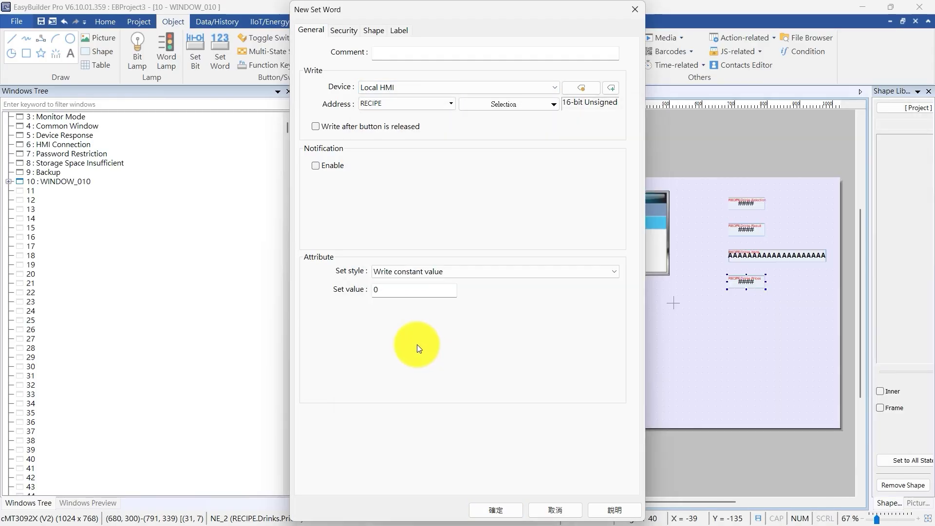
{"action": "left_click", "coordinate": [522, 107]}
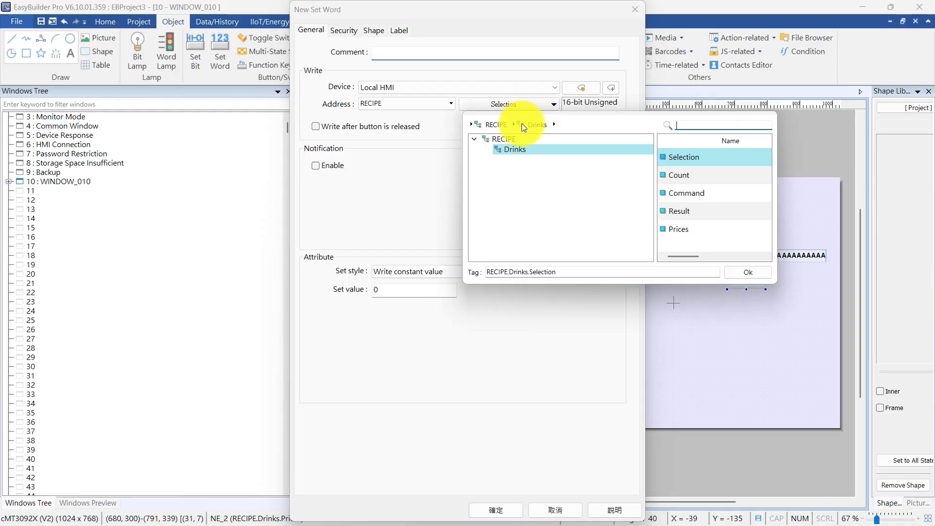
{"action": "left_click", "coordinate": [691, 195]}
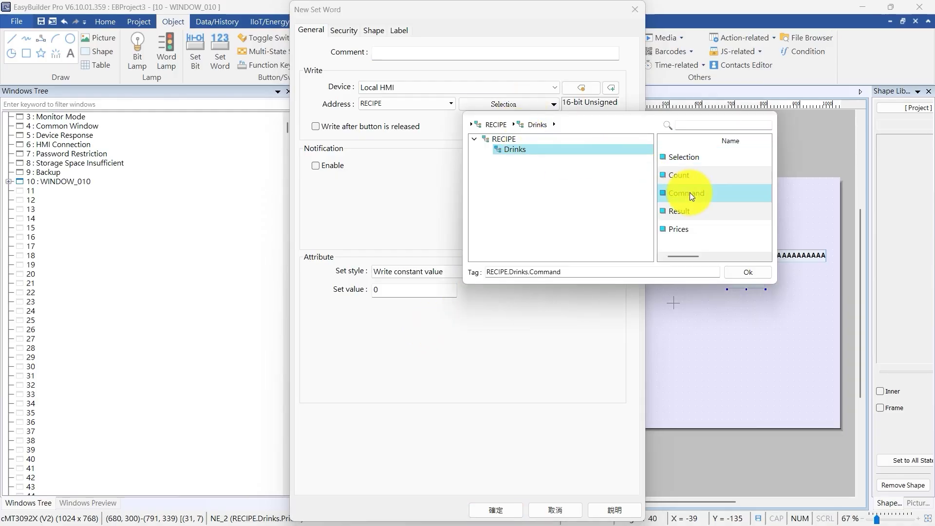
{"action": "left_click", "coordinate": [741, 273]}
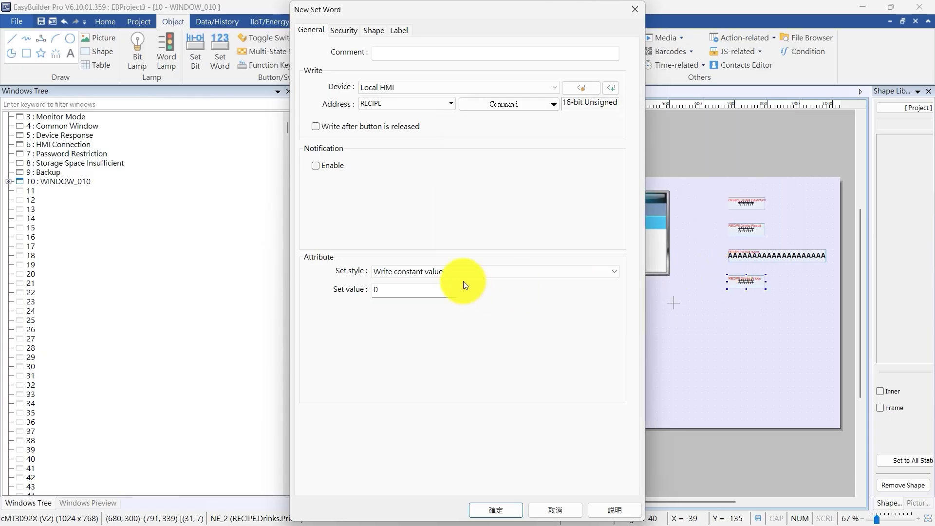
- Make the button issue the Recipe object control command '[1] Add a new recipe record'
{"action": "left_click", "coordinate": [487, 272]}
{"action": "left_click", "coordinate": [428, 476]}
{"action": "left_click", "coordinate": [428, 291]}
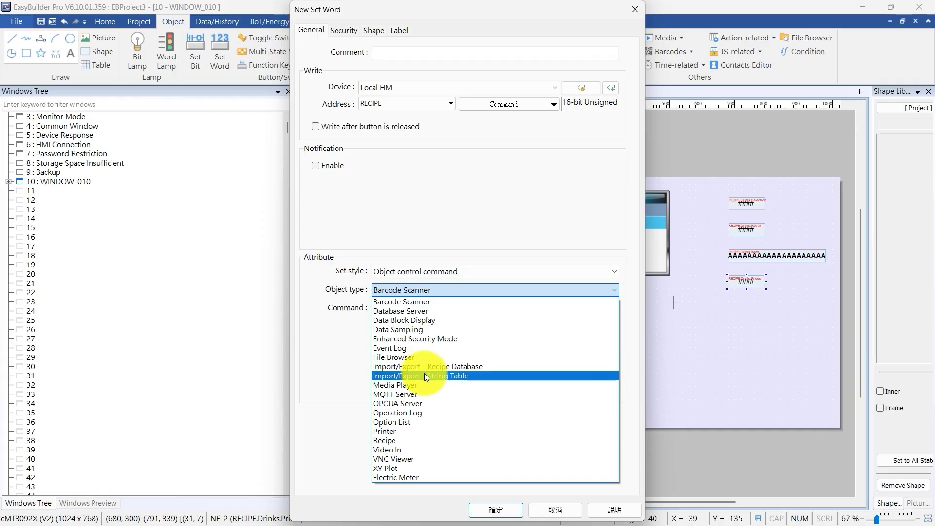
{"action": "left_click", "coordinate": [402, 440]}
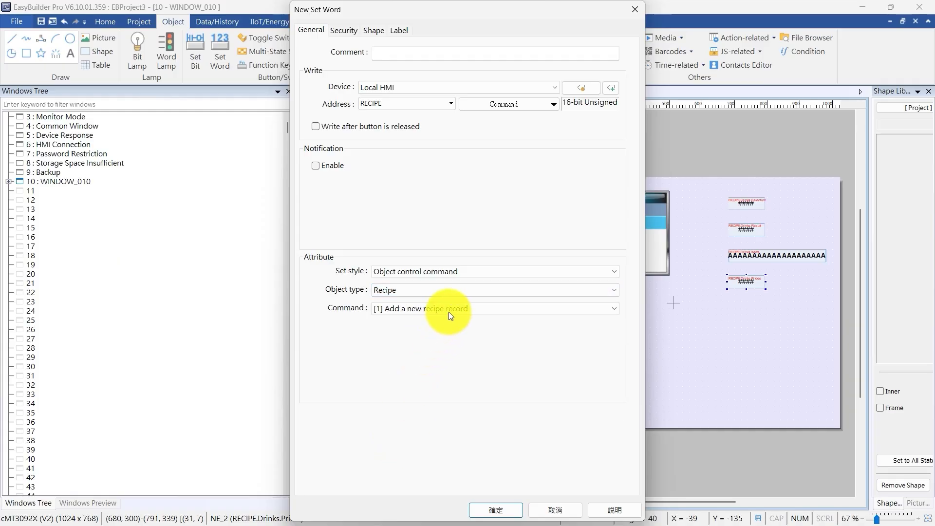
- Label the button 'Add' for every state and place it below the recipe table
{"action": "left_click", "coordinate": [395, 31]}
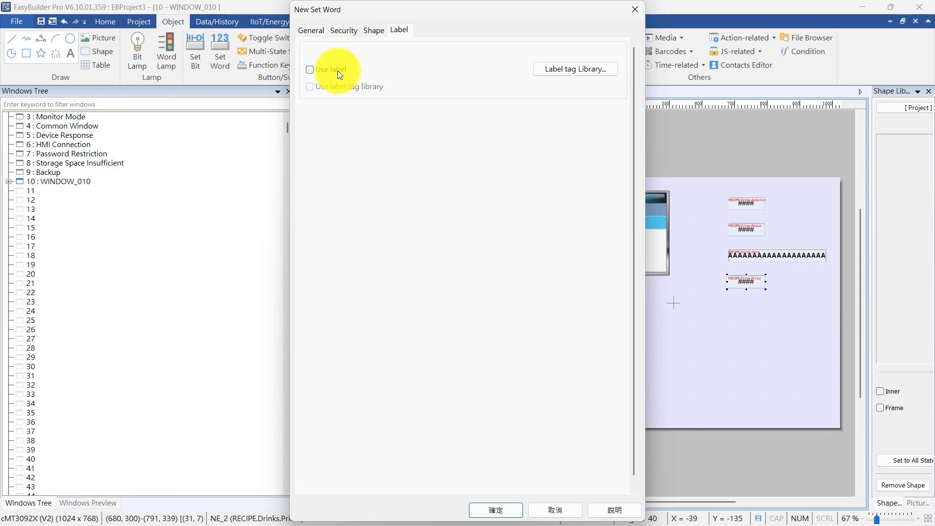
{"action": "left_click", "coordinate": [339, 73]}
{"action": "left_click", "coordinate": [362, 186]}
{"action": "type", "text": "A"}
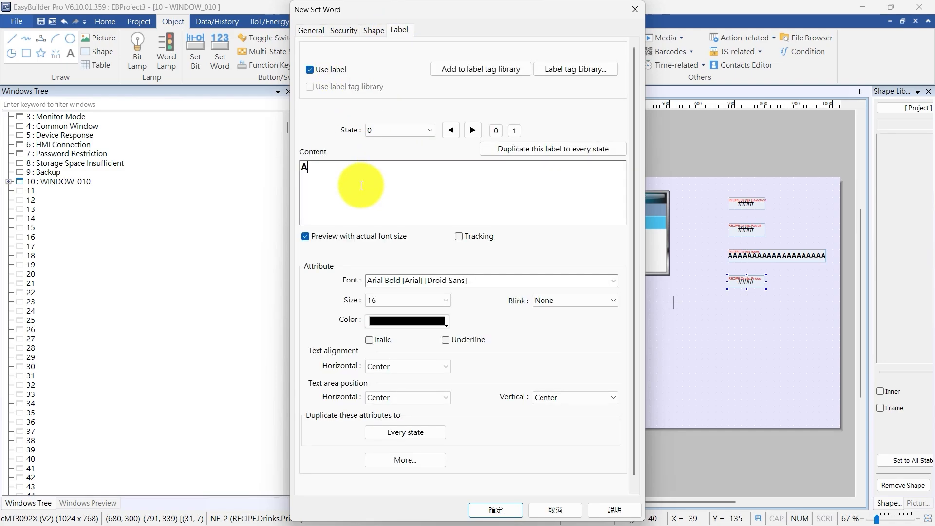
{"action": "type", "text": "dd"}
{"action": "left_click", "coordinate": [527, 150]}
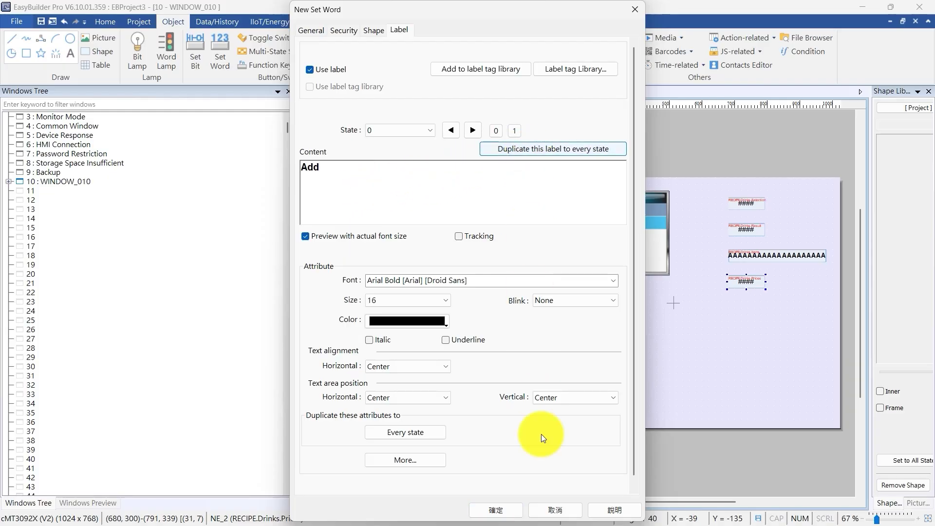
{"action": "left_click", "coordinate": [496, 511]}
{"action": "left_click", "coordinate": [522, 309]}
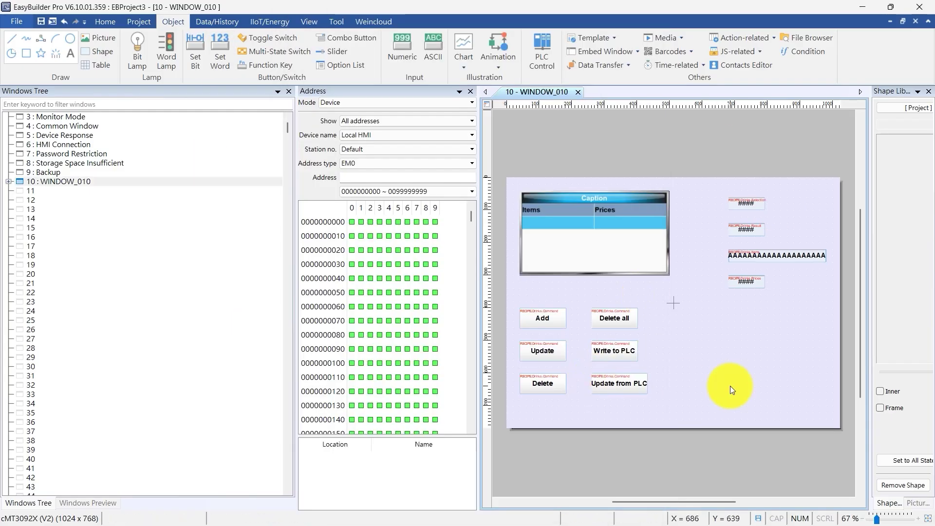
{"action": "left_click", "coordinate": [402, 52]}
- Place a numeric field linked to MODBUS TCP/IP address 3x-50 at the window's lower right
{"action": "left_click", "coordinate": [418, 257]}
{"action": "left_click", "coordinate": [417, 276]}
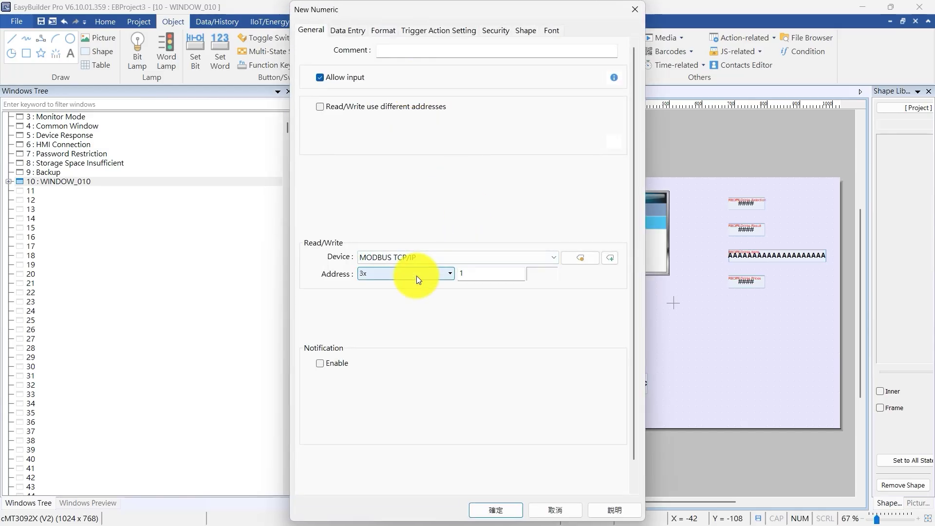
{"action": "left_click", "coordinate": [471, 267]}
{"action": "type", "text": "50"}
{"action": "key", "text": "Return"}
{"action": "left_click", "coordinate": [729, 376]}
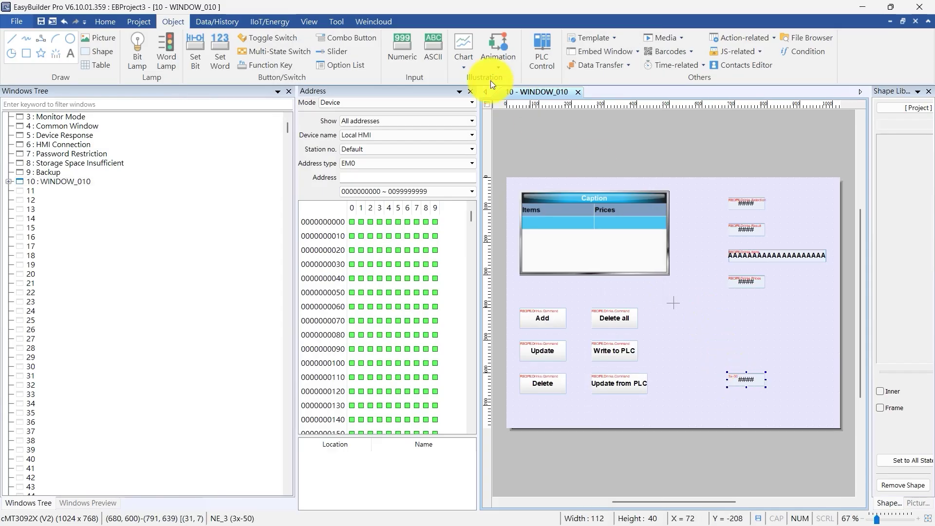
- Place an ASCII text field linked to MODBUS TCP/IP 3x-1 just above the numeric field
{"action": "left_click", "coordinate": [436, 54]}
{"action": "left_click", "coordinate": [467, 257]}
{"action": "left_click", "coordinate": [471, 276]}
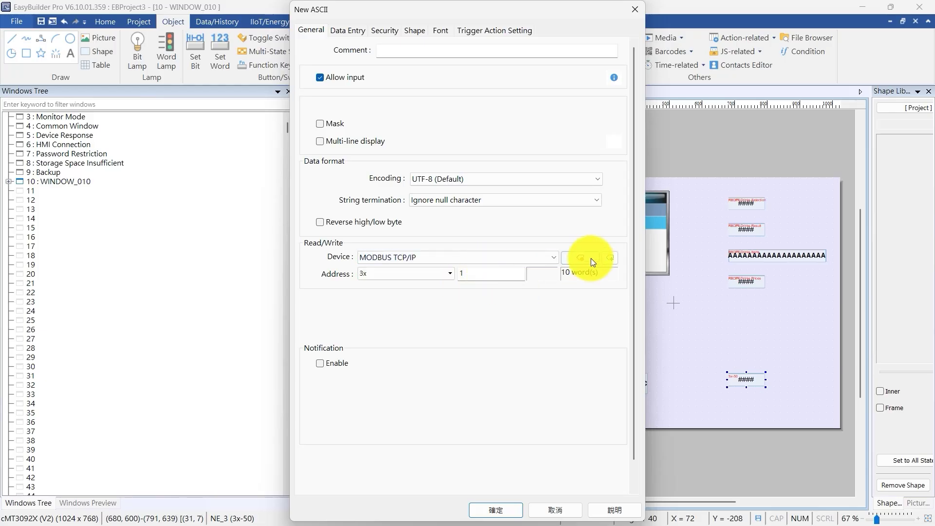
{"action": "key", "text": "Return"}
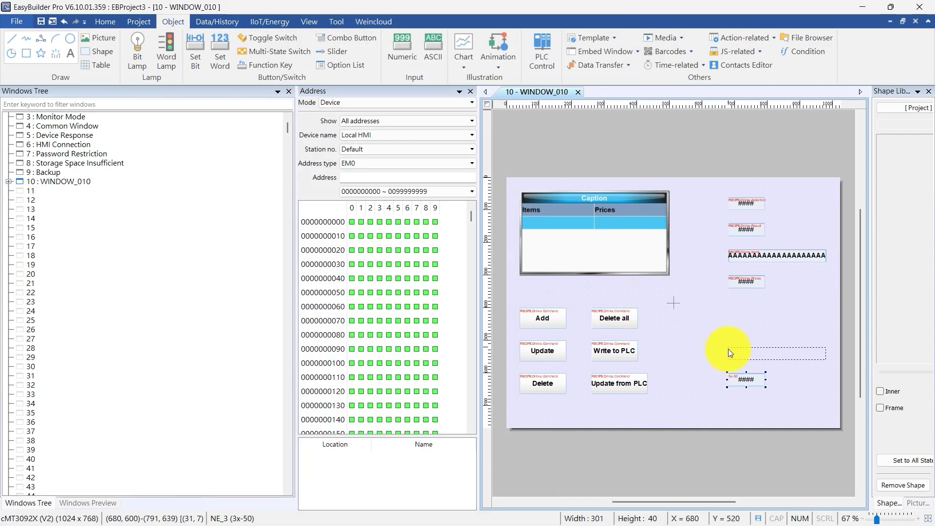
{"action": "left_click", "coordinate": [728, 349]}
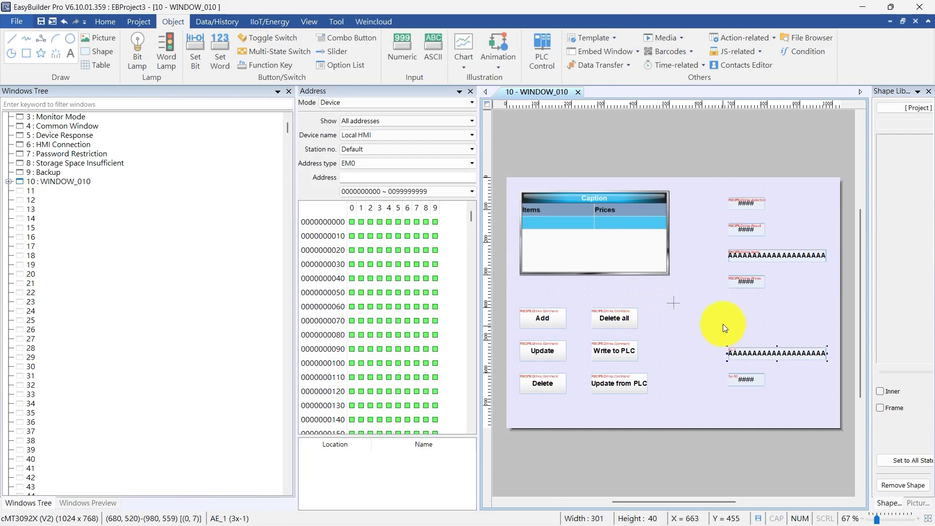
{"action": "left_click", "coordinate": [68, 54]}
- Add the Selection and Result text labels left of the top two fields
{"action": "left_click", "coordinate": [466, 182]}
{"action": "type", "text": "Selec"}
{"action": "key", "text": "BackSpace"}
{"action": "key", "text": "BackSpace"}
{"action": "key", "text": "BackSpace"}
{"action": "type", "text": "election"}
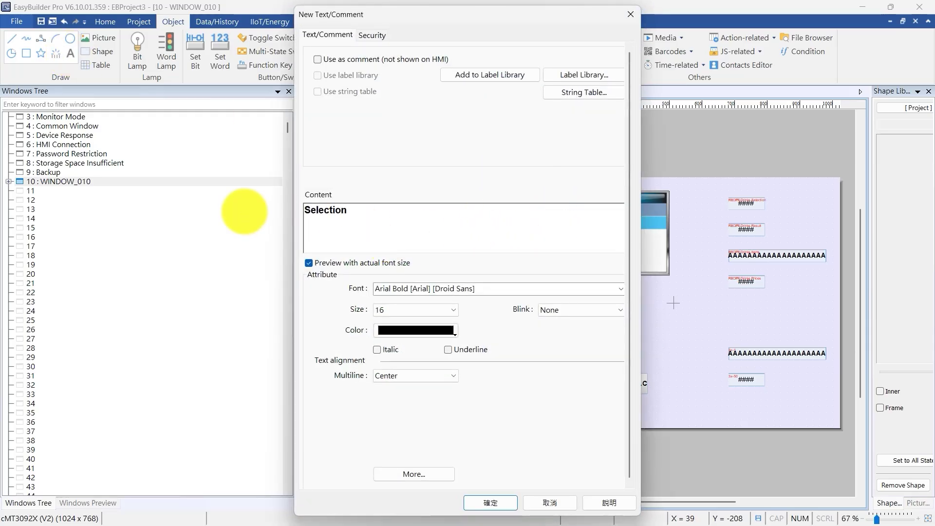
{"action": "left_click", "coordinate": [482, 502]}
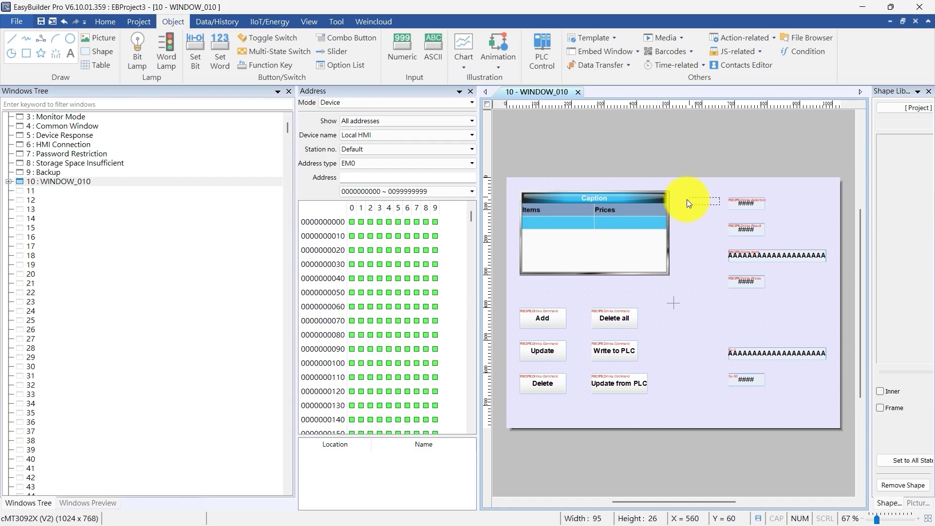
{"action": "left_click", "coordinate": [687, 200]}
{"action": "left_click", "coordinate": [67, 54]}
{"action": "type", "text": "Result"}
{"action": "left_click", "coordinate": [482, 502]}
{"action": "left_click", "coordinate": [687, 225]}
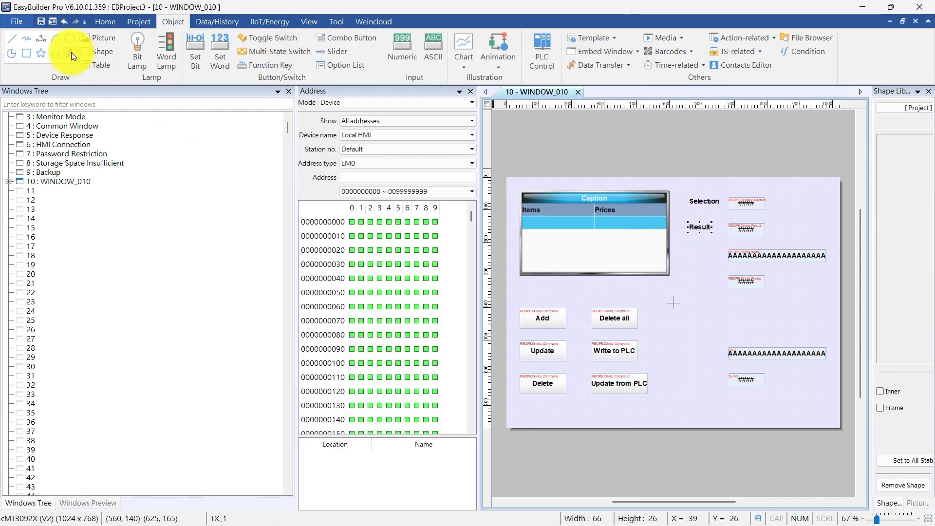
- Add the Recipe Items and Recipe Prices labels beside their fields
{"action": "left_click", "coordinate": [71, 56]}
{"action": "type", "text": "Recipe Items"}
{"action": "left_click", "coordinate": [502, 502]}
{"action": "left_click", "coordinate": [704, 259]}
{"action": "key", "text": "BackSpace"}
{"action": "key", "text": "BackSpace"}
{"action": "key", "text": "BackSpace"}
{"action": "key", "text": "BackSpace"}
{"action": "key", "text": "BackSpace"}
{"action": "type", "text": "Prices"}
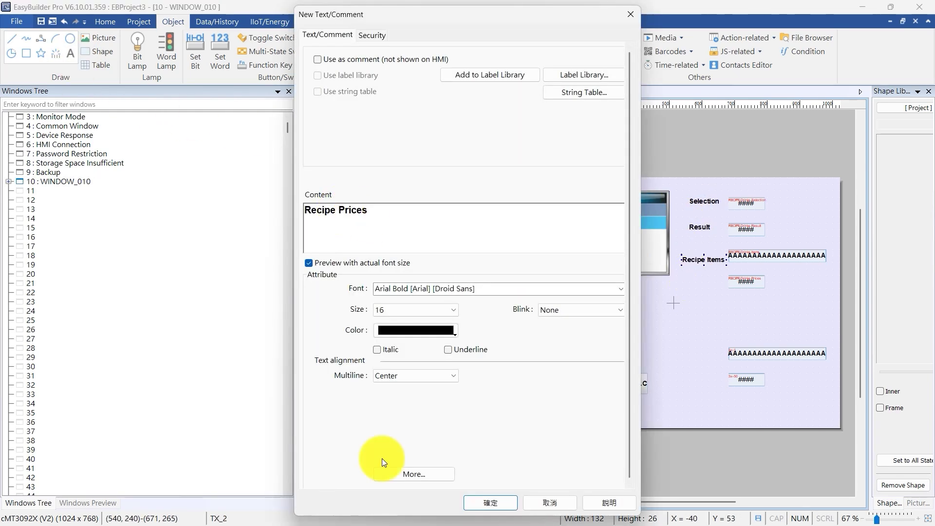
{"action": "left_click", "coordinate": [490, 503]}
{"action": "left_click", "coordinate": [703, 286]}
- Add the PLC Prices and PLC Items labels, then start the offline simulation
{"action": "left_click", "coordinate": [70, 54]}
{"action": "type", "text": "PLC"}
{"action": "left_click", "coordinate": [490, 502]}
{"action": "left_click", "coordinate": [706, 383]}
{"action": "left_click", "coordinate": [70, 54]}
{"action": "left_click", "coordinate": [491, 503]}
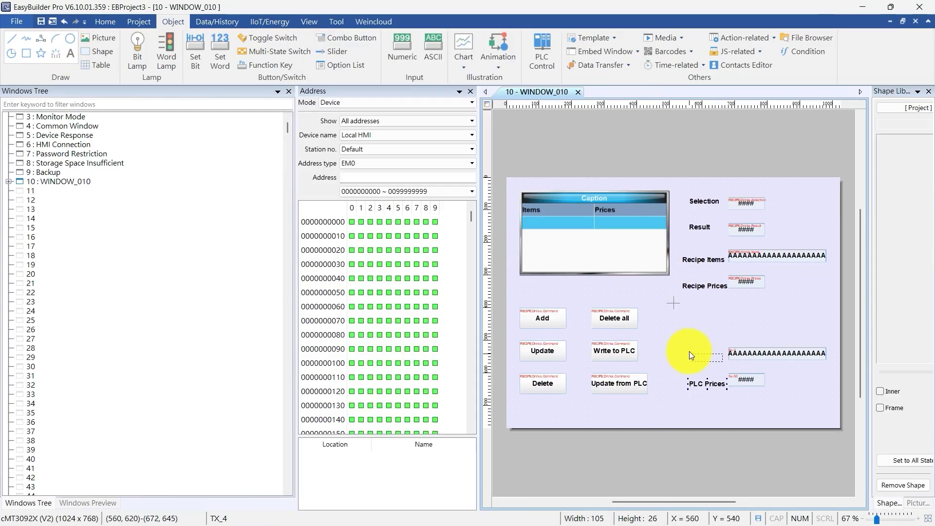
{"action": "left_click", "coordinate": [689, 351]}
{"action": "left_click", "coordinate": [141, 22]}
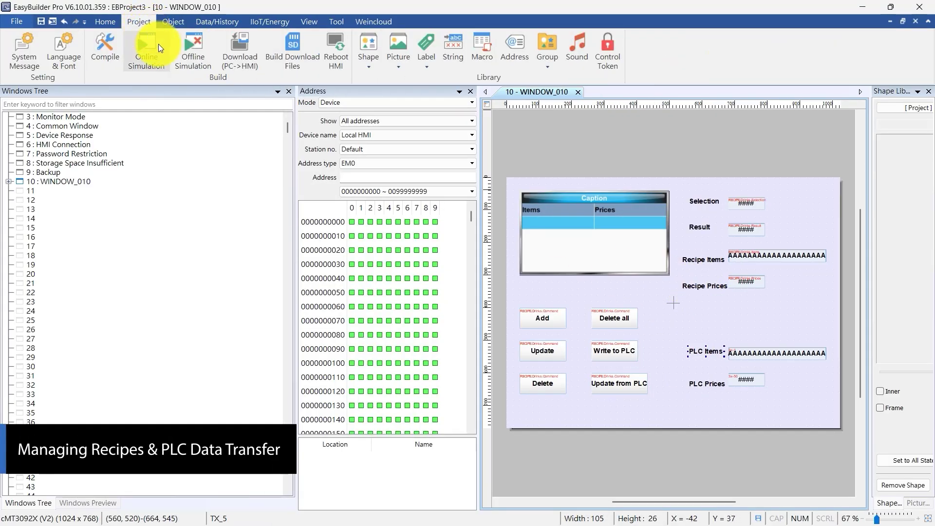
{"action": "left_click", "coordinate": [188, 54]}
- Save the project as Recipe demo and rename the Coffee recipe to Juice
{"action": "type", "text": "Recipe demo"}
{"action": "key", "text": "Return"}
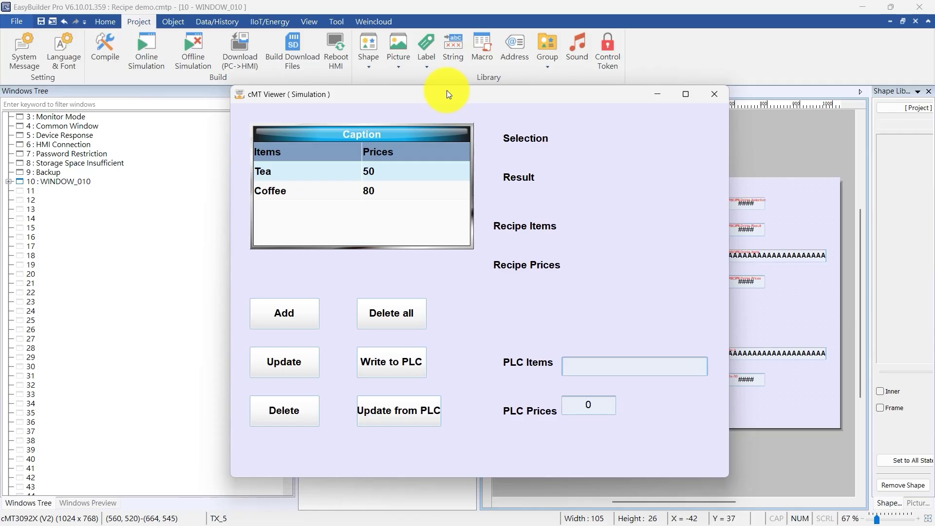
{"action": "left_click", "coordinate": [399, 193]}
{"action": "left_click", "coordinate": [336, 192]}
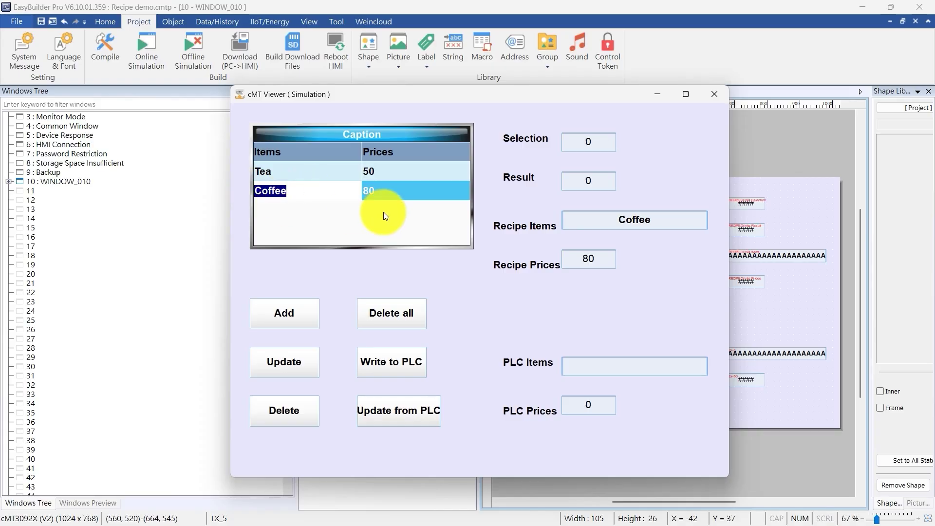
{"action": "type", "text": "Juice"}
{"action": "key", "text": "Return"}
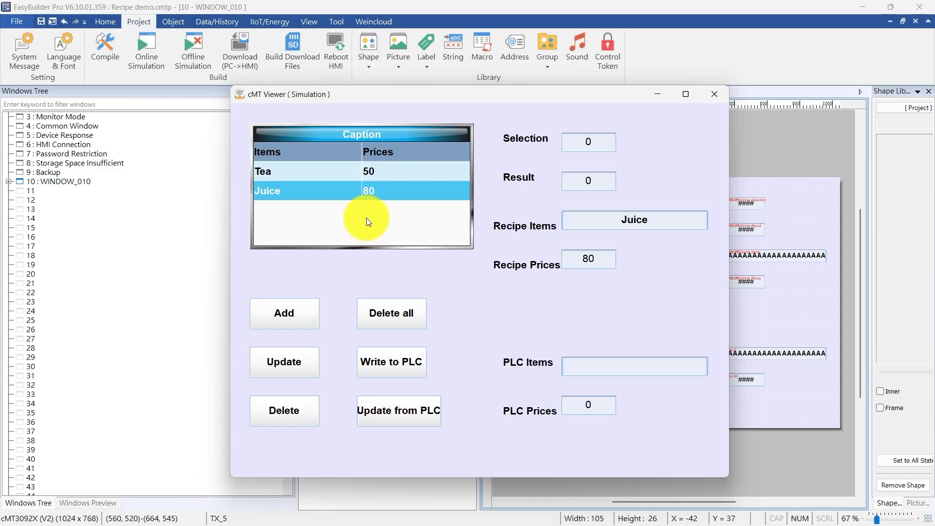
- Write Juice to the PLC, enter Coffee as PLC Items, and update from the PLC
{"action": "left_click", "coordinate": [401, 411]}
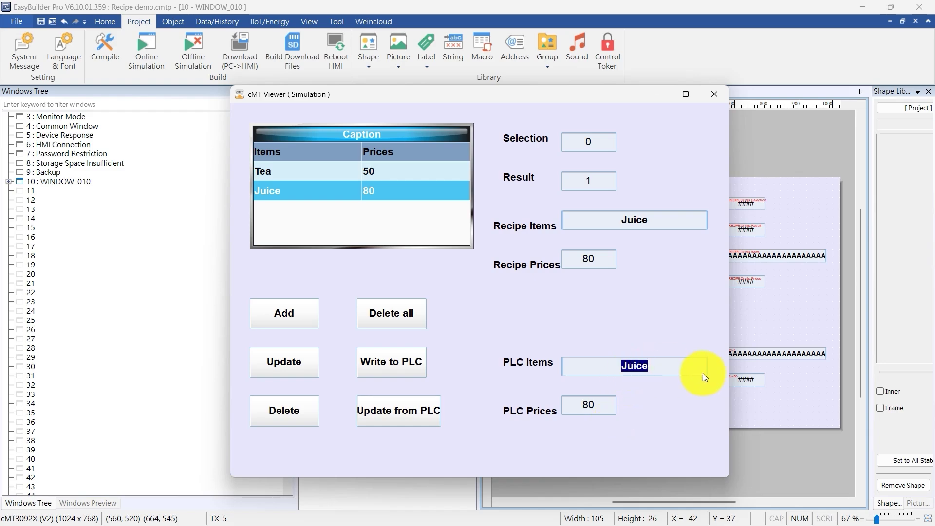
{"action": "type", "text": "Codde"}
{"action": "key", "text": "BackSpace"}
{"action": "key", "text": "BackSpace"}
{"action": "key", "text": "BackSpace"}
{"action": "type", "text": "ffee"}
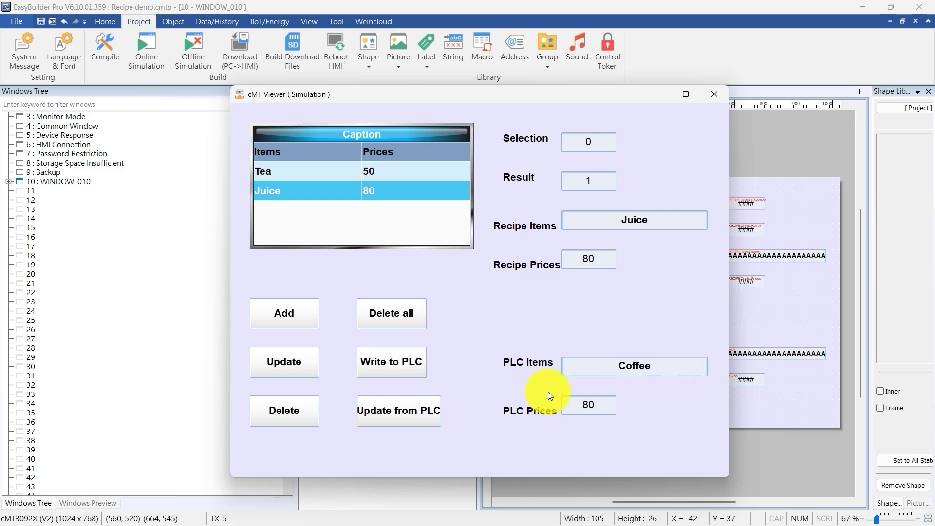
{"action": "left_click", "coordinate": [390, 416]}
{"action": "left_click", "coordinate": [310, 177]}
- Add a new recipe row named Juice priced 80 and begin editing Coffee's price
{"action": "left_click", "coordinate": [307, 195]}
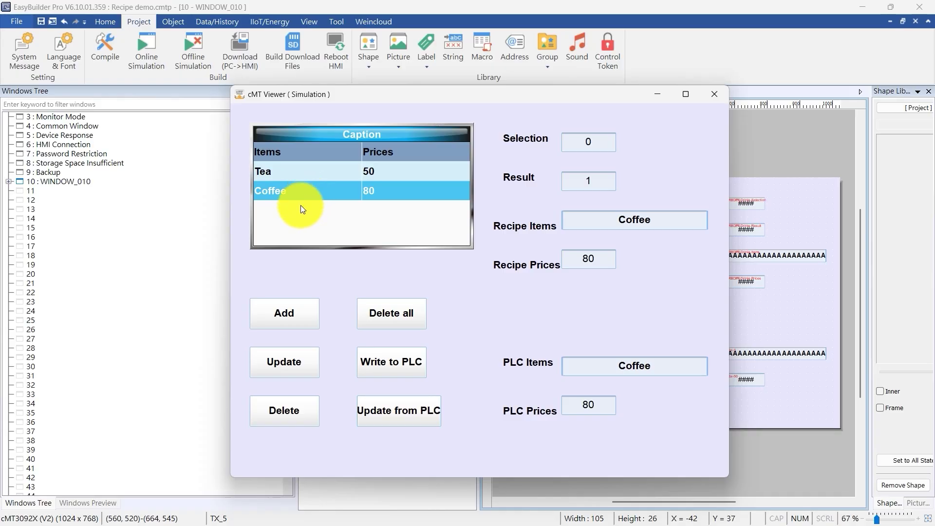
{"action": "left_click", "coordinate": [299, 309]}
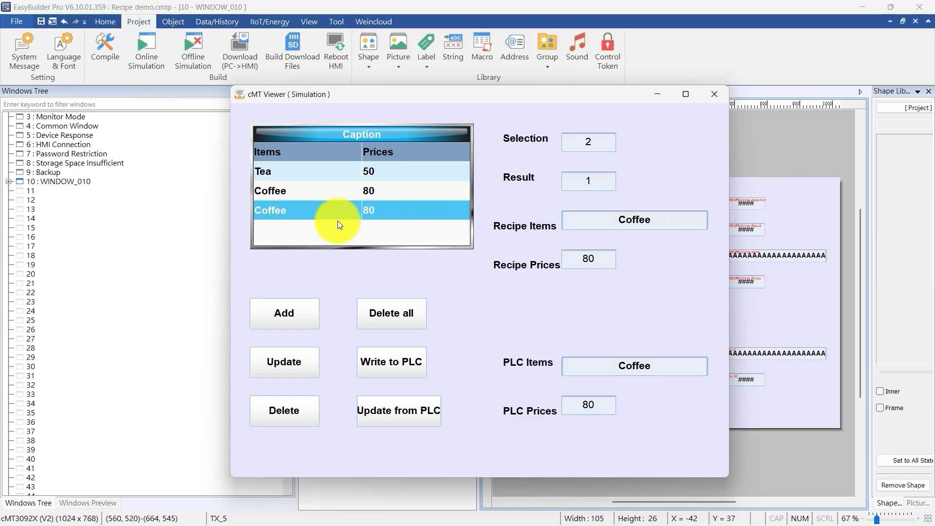
{"action": "left_click", "coordinate": [316, 215]}
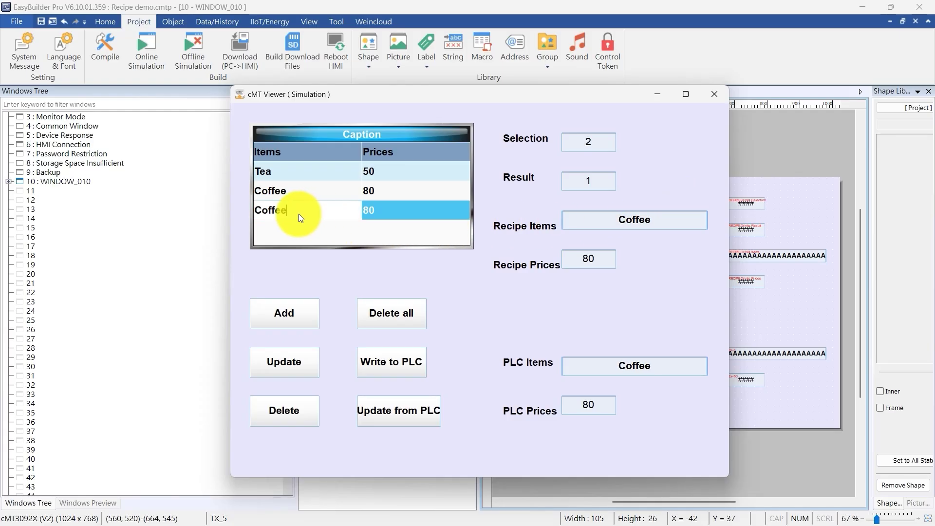
{"action": "type", "text": "Juice"}
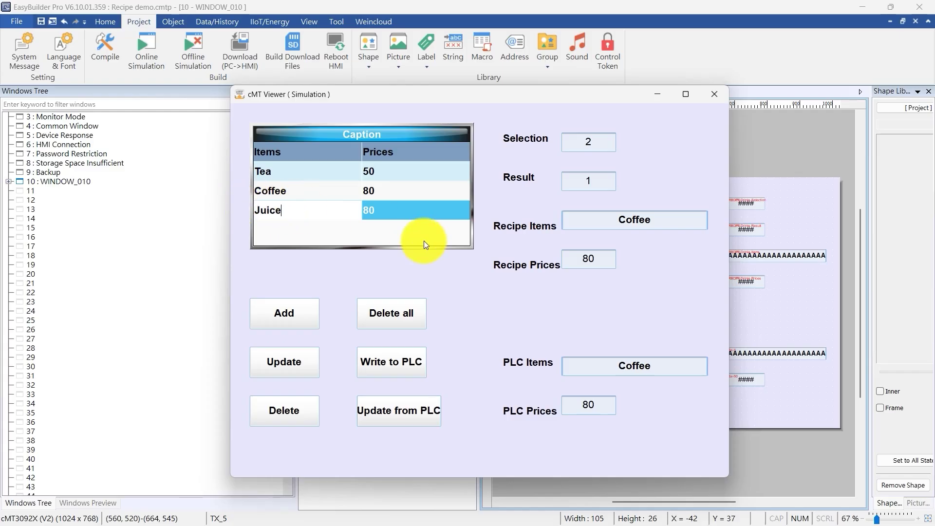
{"action": "key", "text": "Return"}
{"action": "left_click", "coordinate": [388, 211]}
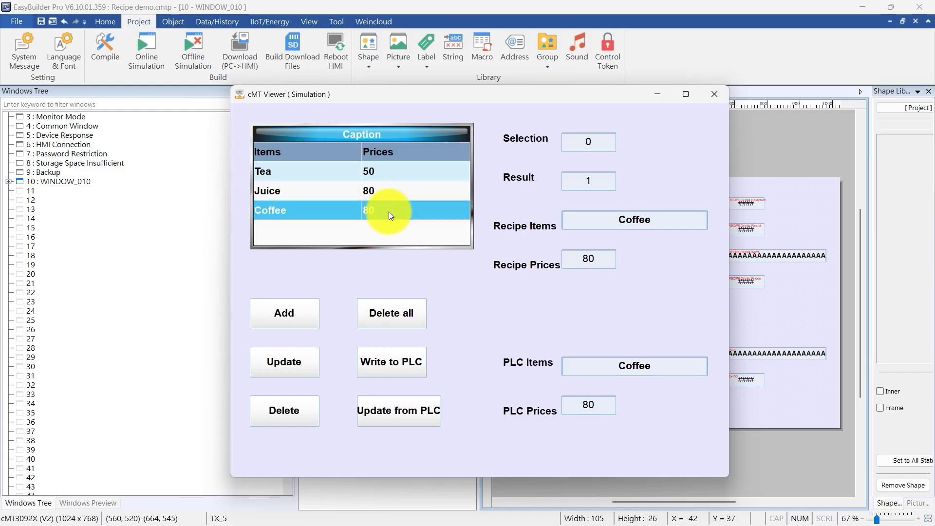
{"action": "left_click", "coordinate": [388, 211]}
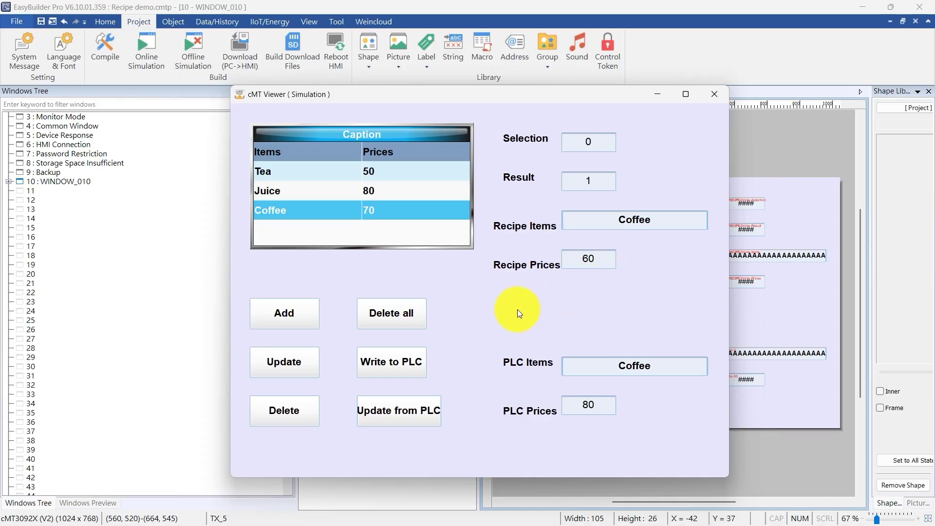
- Update Coffee to price 60, delete it, delete all recipes, then add Tea at 50
{"action": "left_click", "coordinate": [280, 364]}
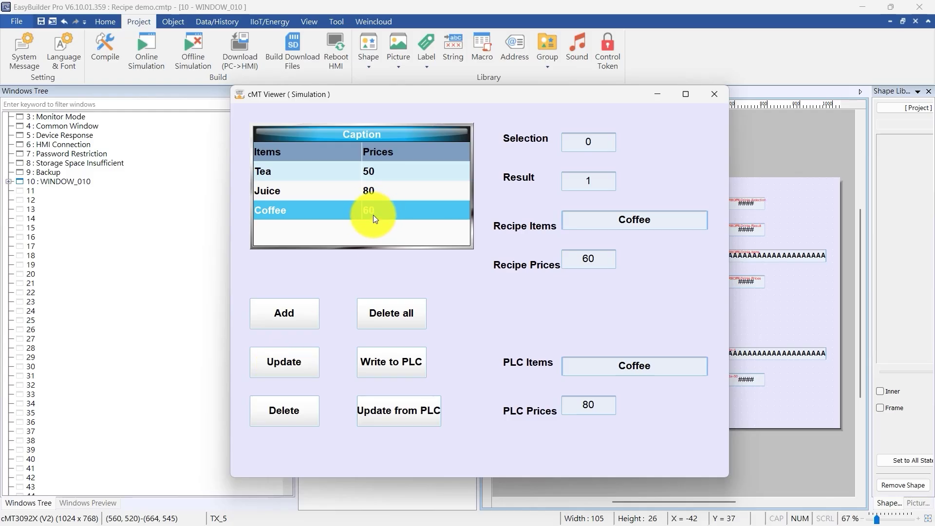
{"action": "left_click", "coordinate": [289, 411]}
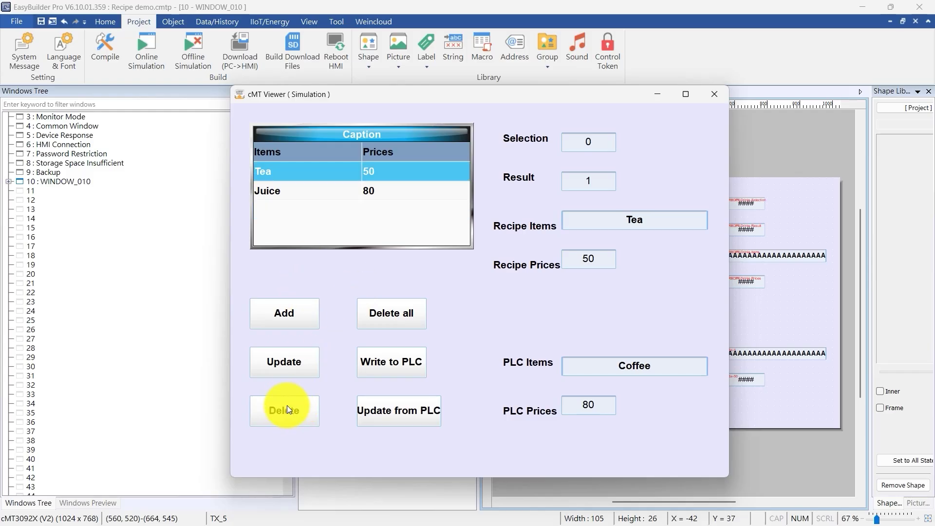
{"action": "left_click", "coordinate": [380, 315]}
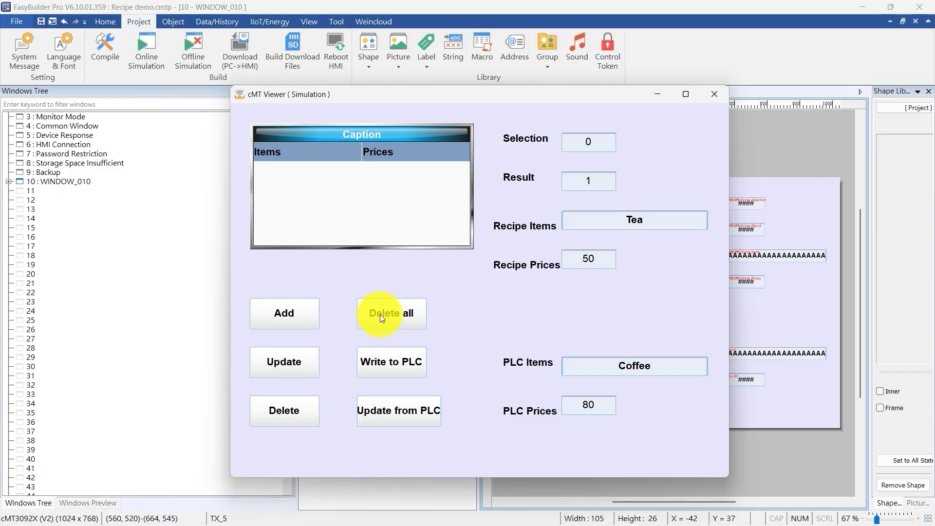
{"action": "left_click", "coordinate": [287, 321]}
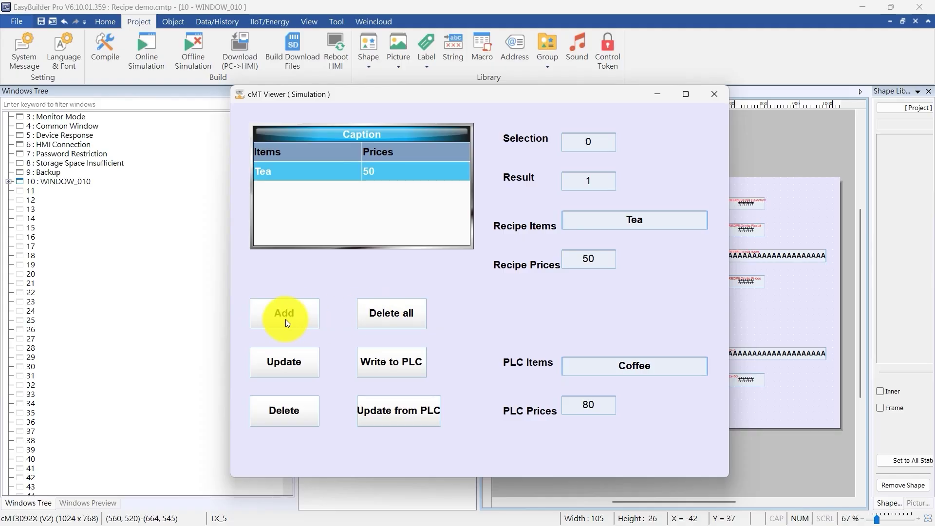